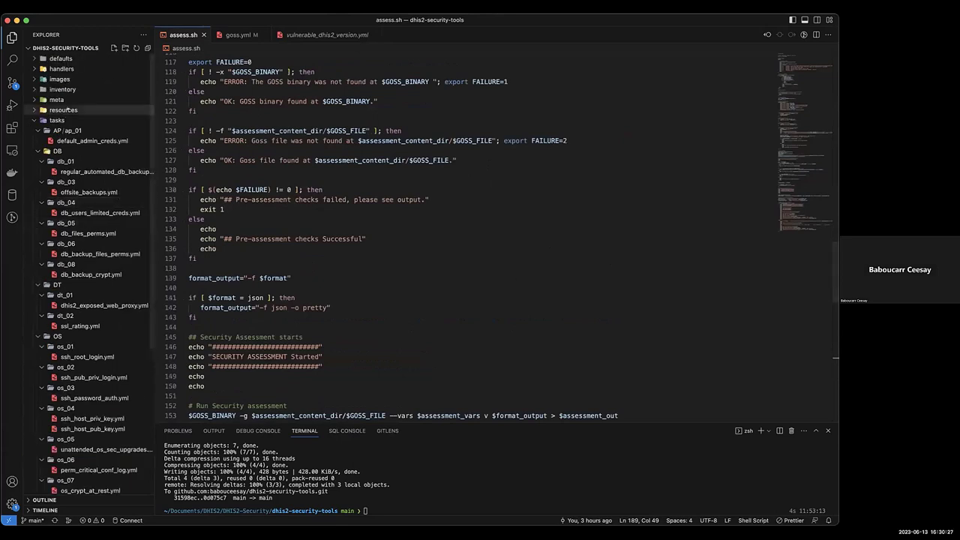
Step: Open goss.yml to show its OS, DB, AP, DT/dt_02 and VULN task includes
scroll(90, 315, down, 5)
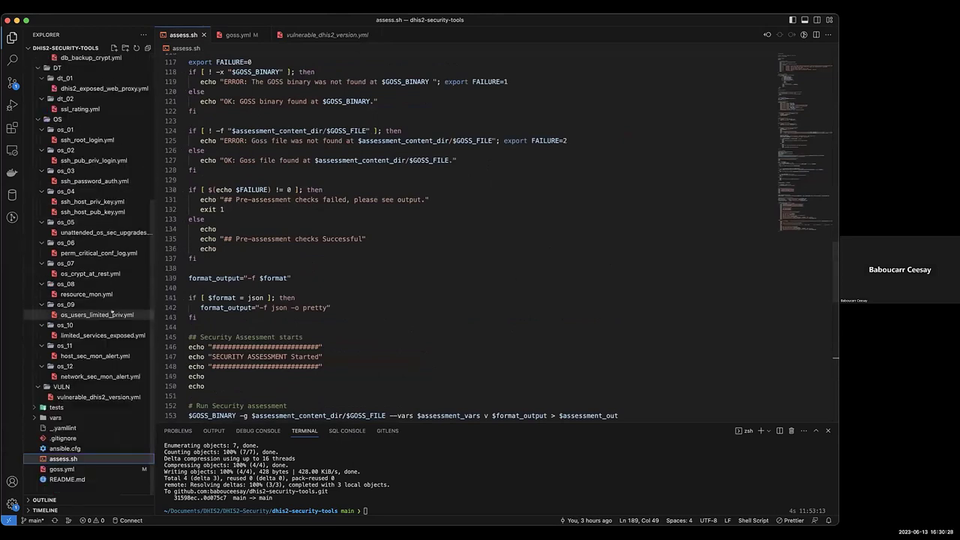
click(61, 469)
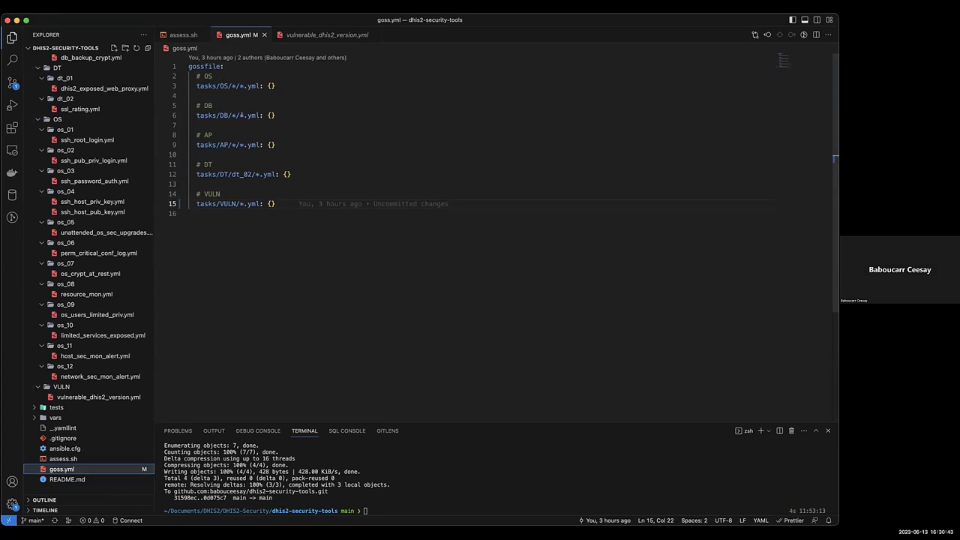
scroll(83, 187, up, 6)
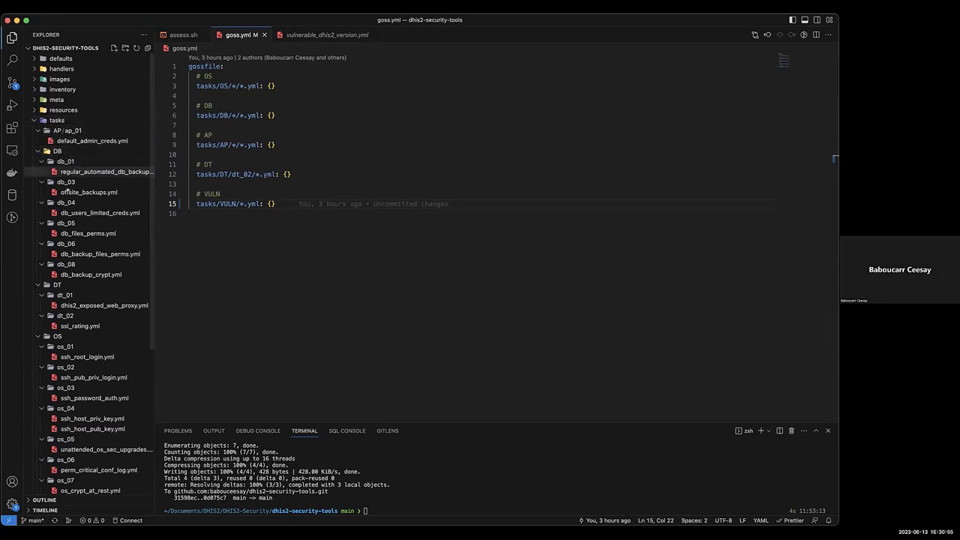
scroll(89, 319, down, 3)
scroll(88, 319, down, 2)
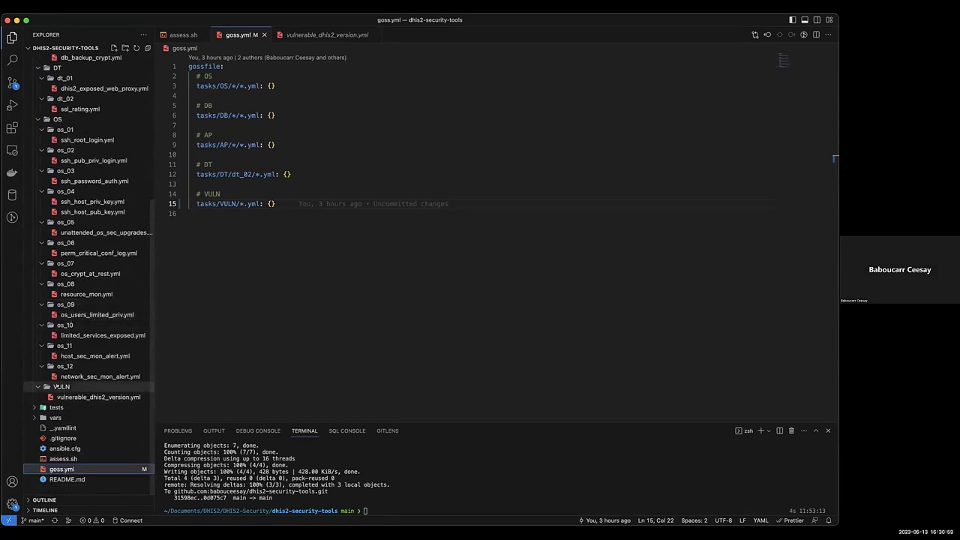
scroll(87, 371, up, 5)
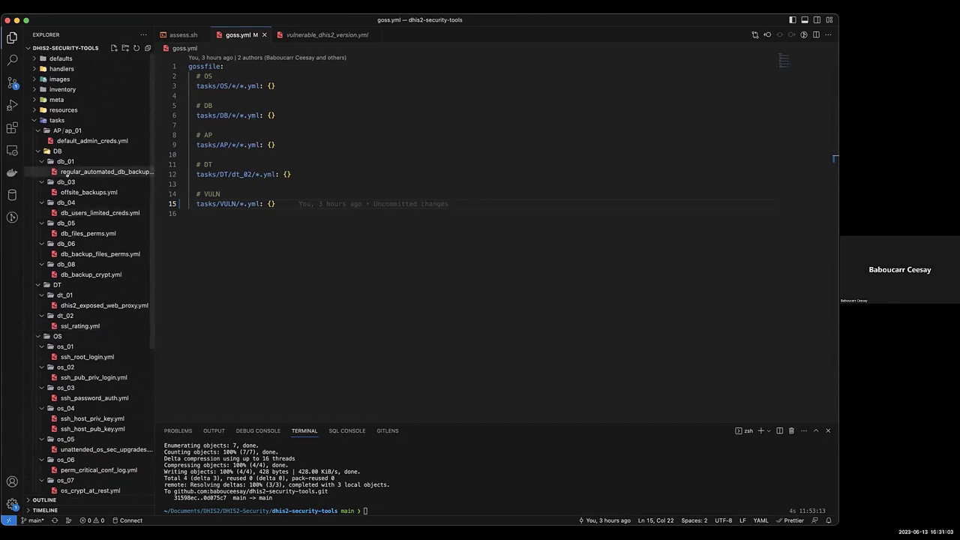
scroll(76, 264, down, 3)
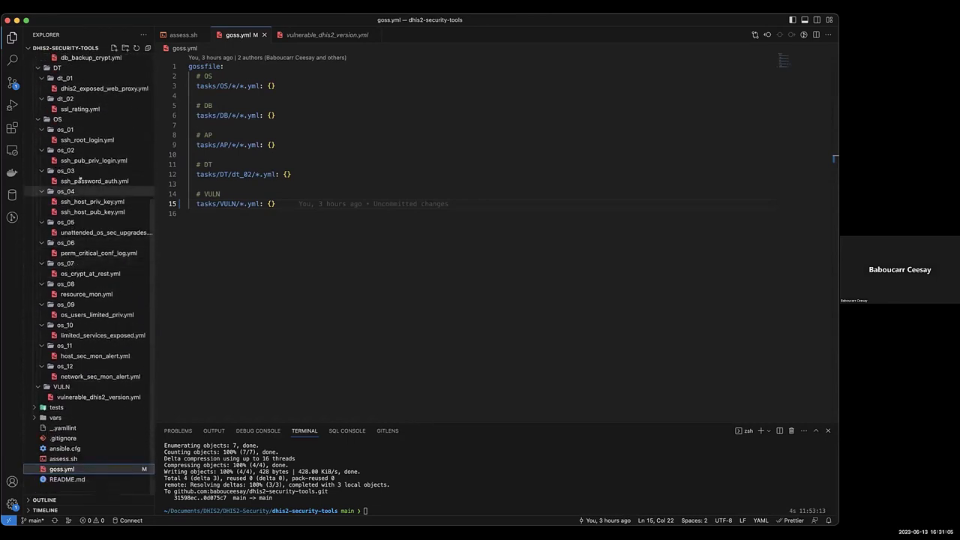
scroll(79, 178, up, 4)
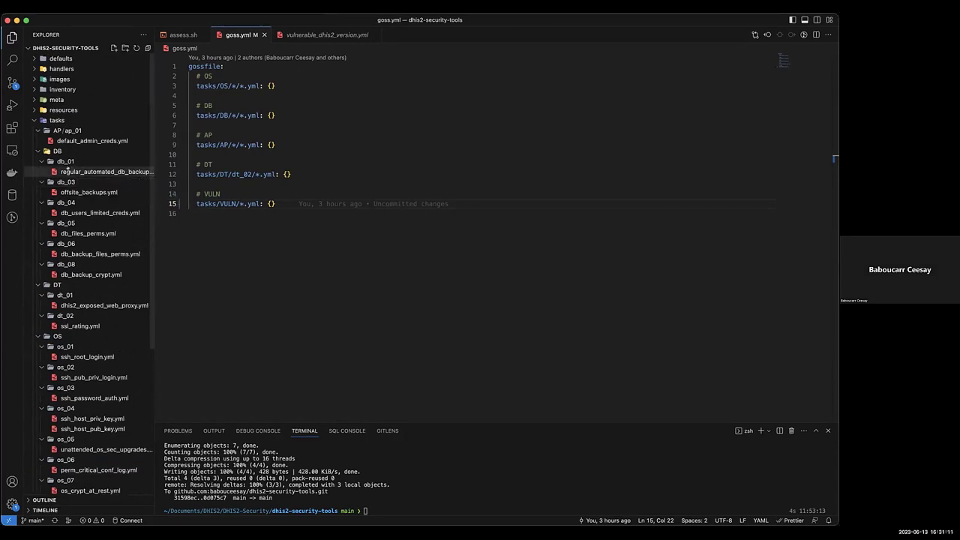
Step: Review the DB checks: automated backups, offsite backups, limited credentials, file permissions, backup permissions, backup encryption
click(66, 171)
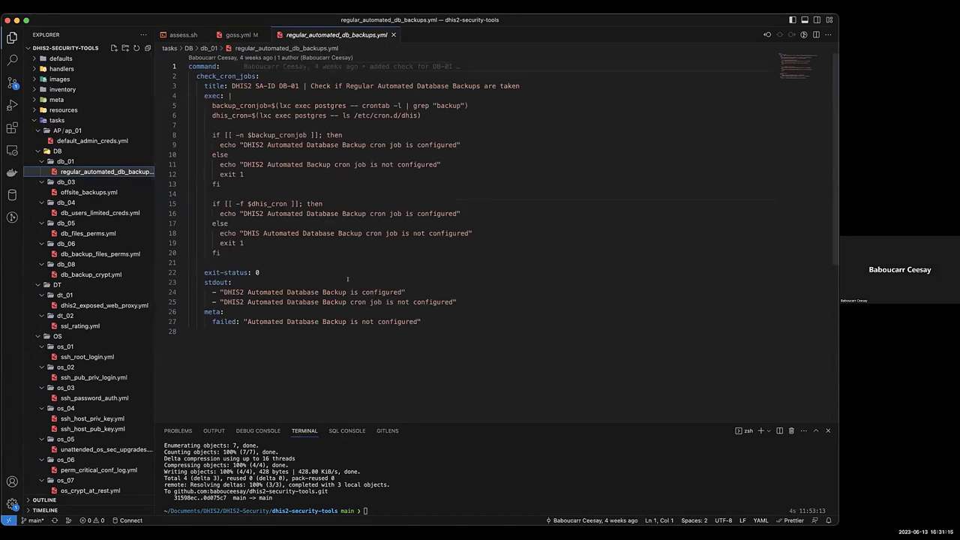
click(73, 192)
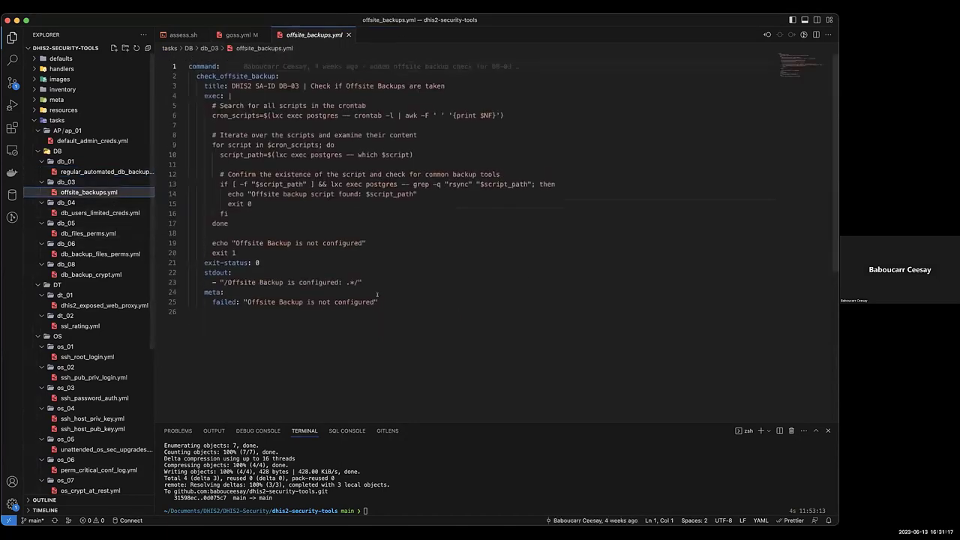
click(73, 213)
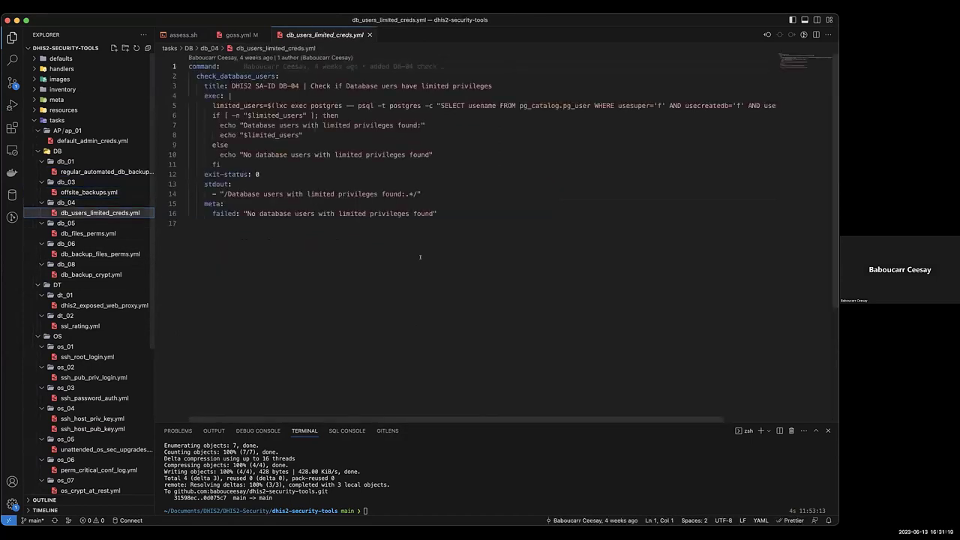
click(68, 172)
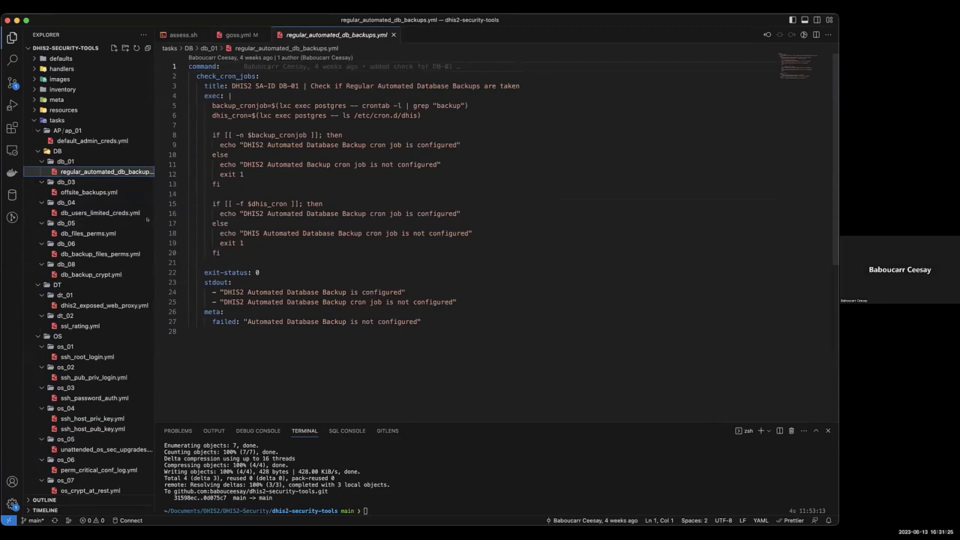
click(79, 192)
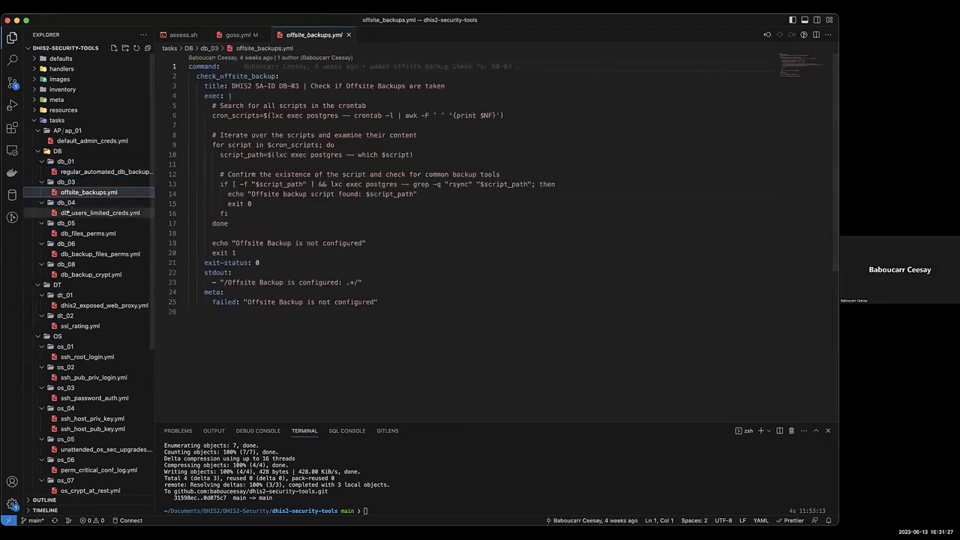
click(66, 213)
click(79, 231)
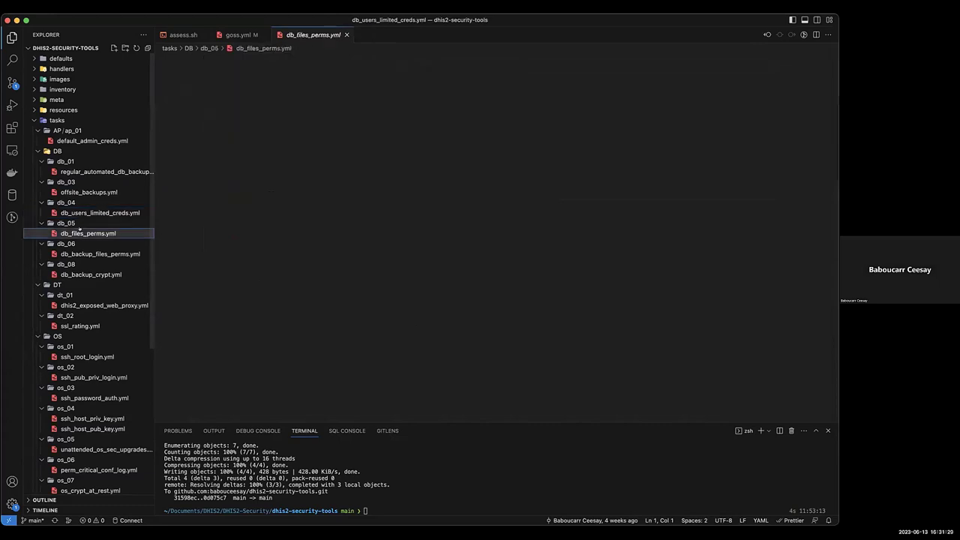
click(78, 254)
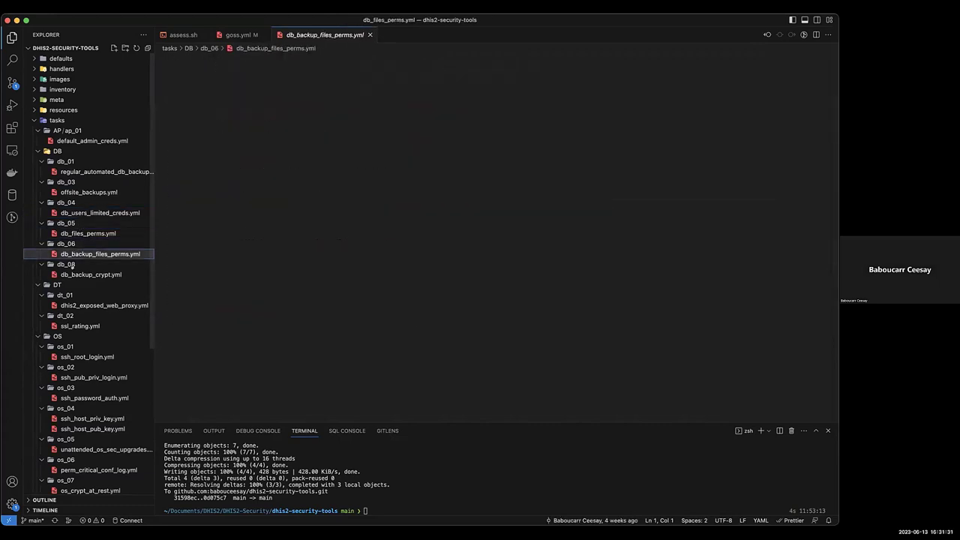
click(84, 275)
Step: Review the DT checks dhis2_exposed_web_proxy.yml and ssl_rating.yml, then the OS-01 ssh_root_login.yml check
scroll(271, 285, down, 15)
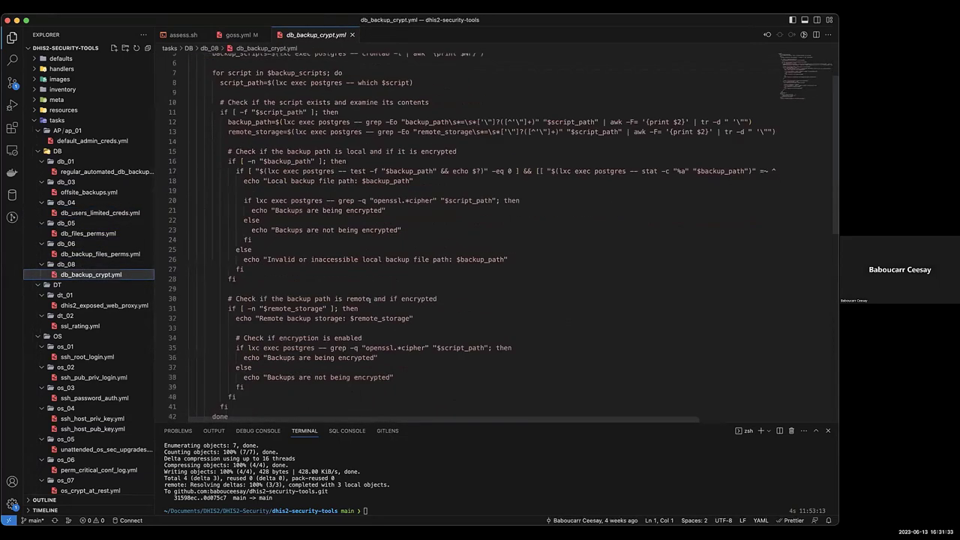
scroll(369, 300, up, 15)
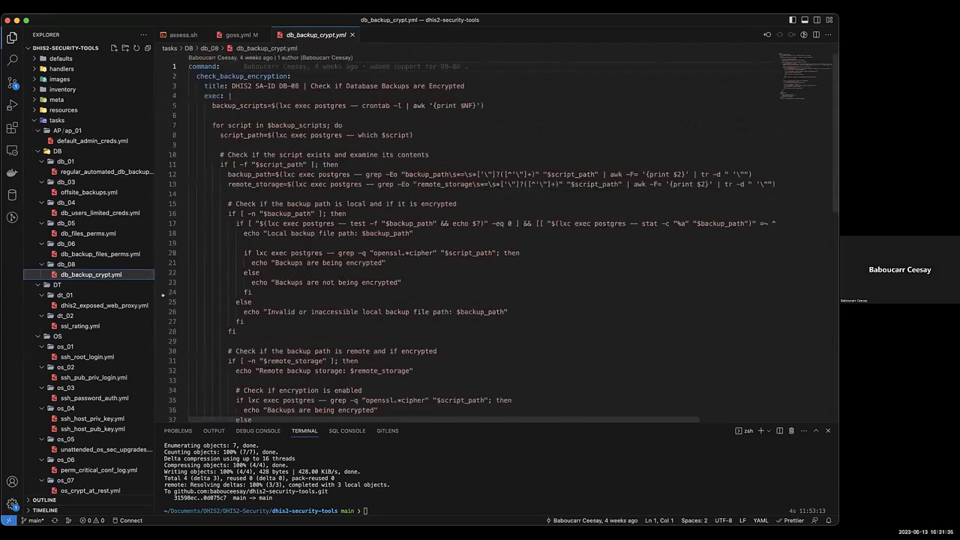
click(85, 306)
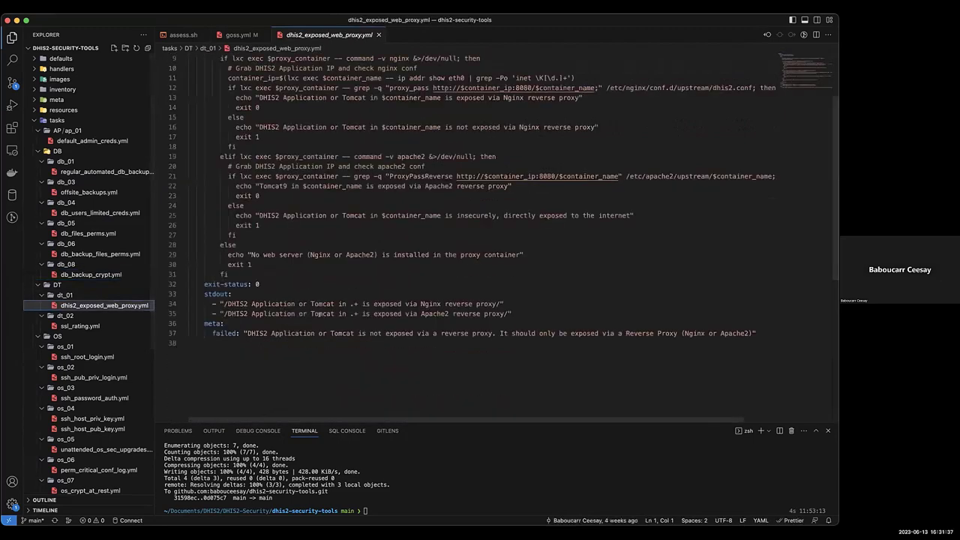
scroll(286, 281, up, 3)
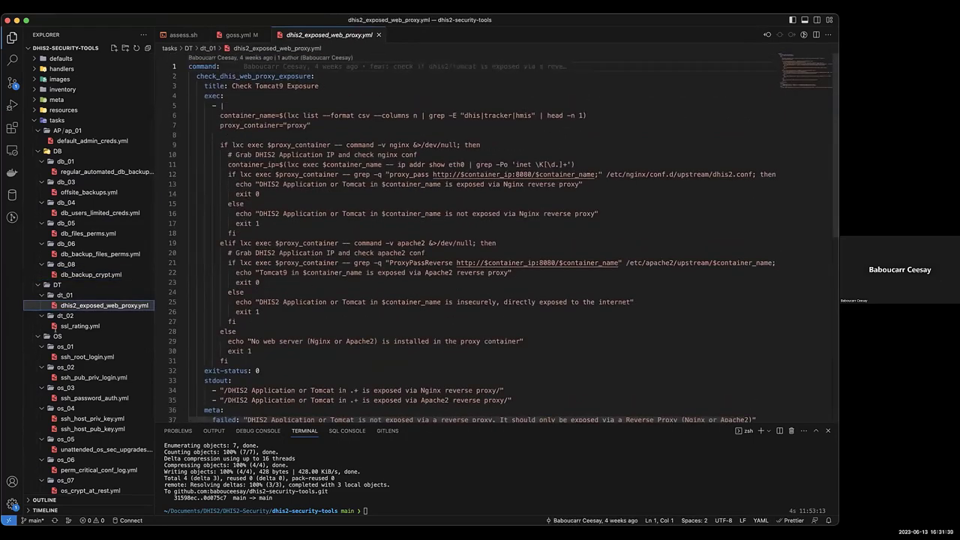
click(80, 325)
scroll(414, 303, down, 4)
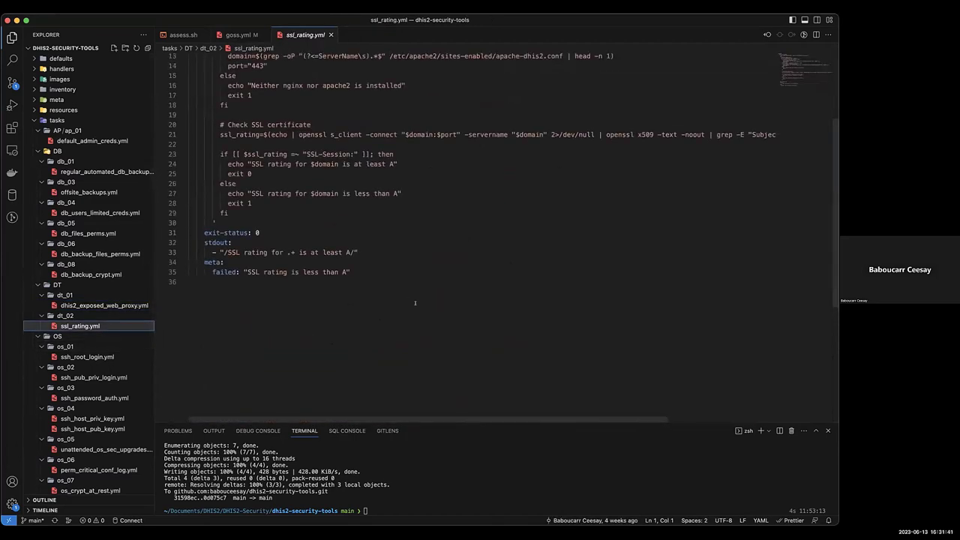
scroll(415, 303, up, 4)
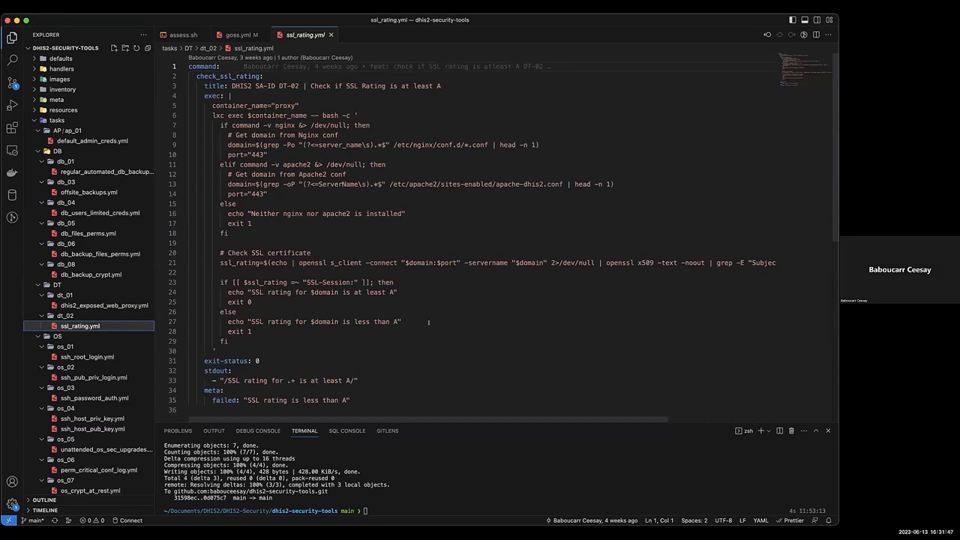
click(84, 357)
Step: Step through ssh_pub_priv_login, ssh_password_auth, os_users_limited_priv and perm_critical_conf_log OS checks
scroll(75, 338, down, 5)
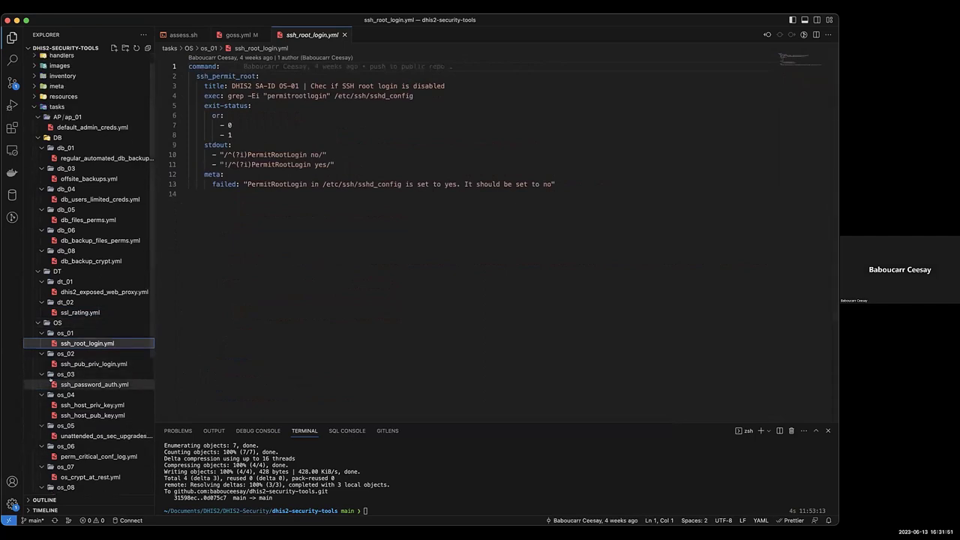
scroll(68, 360, down, 3)
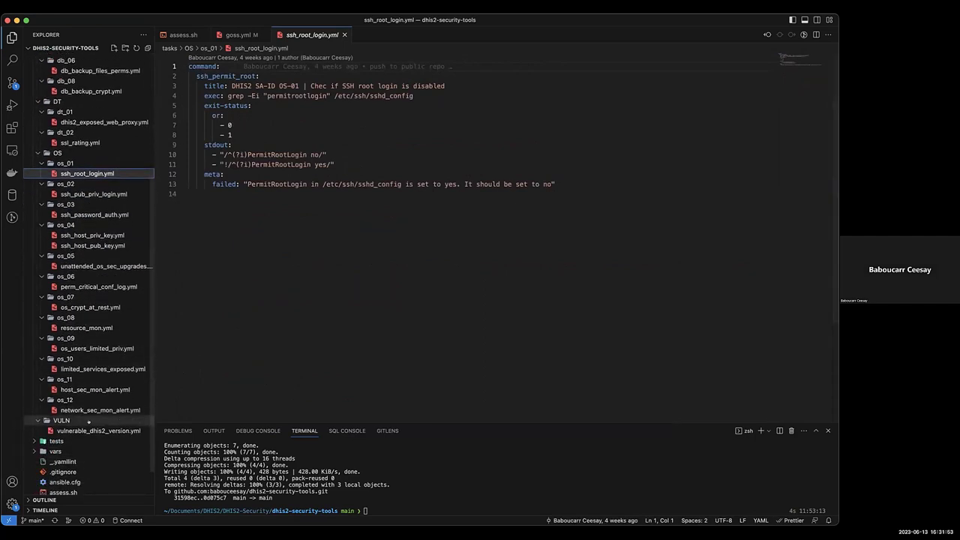
scroll(82, 405, up, 8)
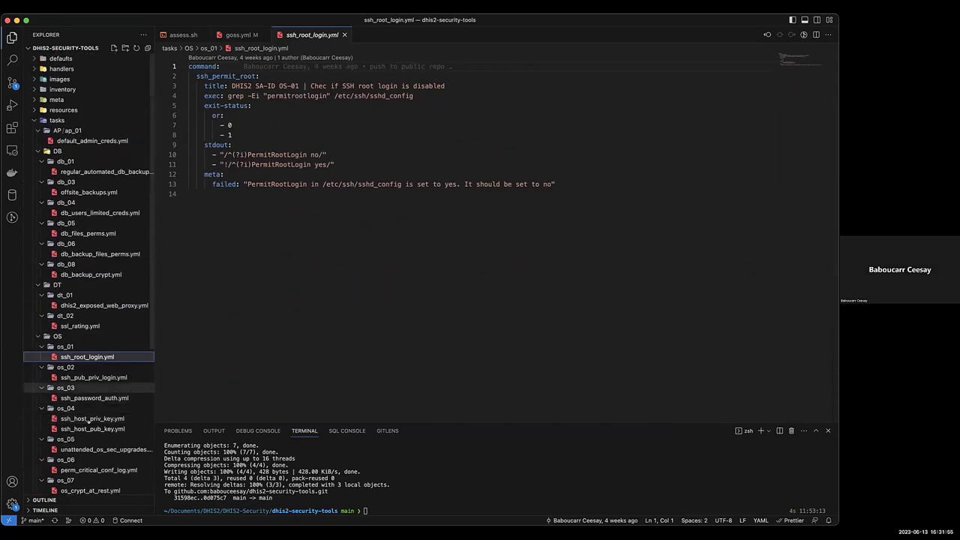
scroll(89, 408, down, 5)
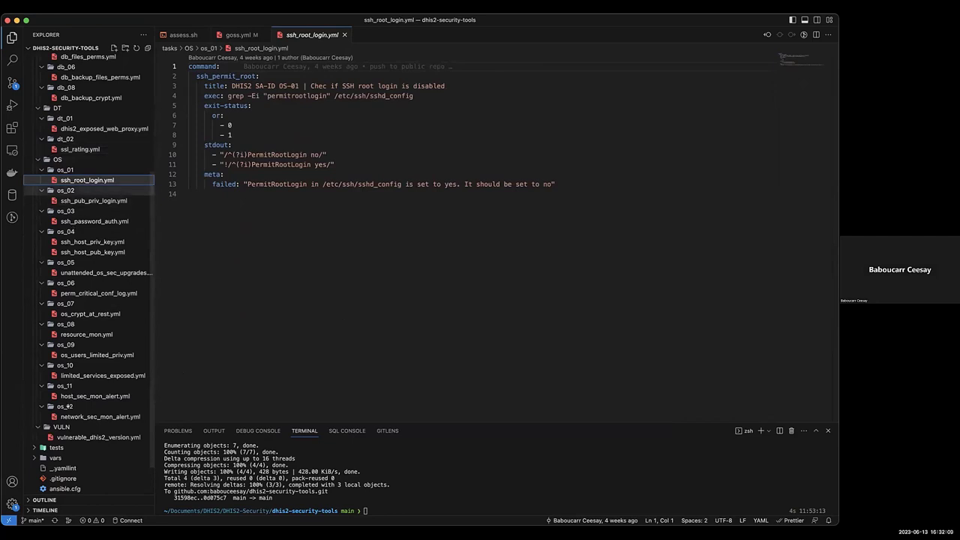
scroll(70, 406, down, 2)
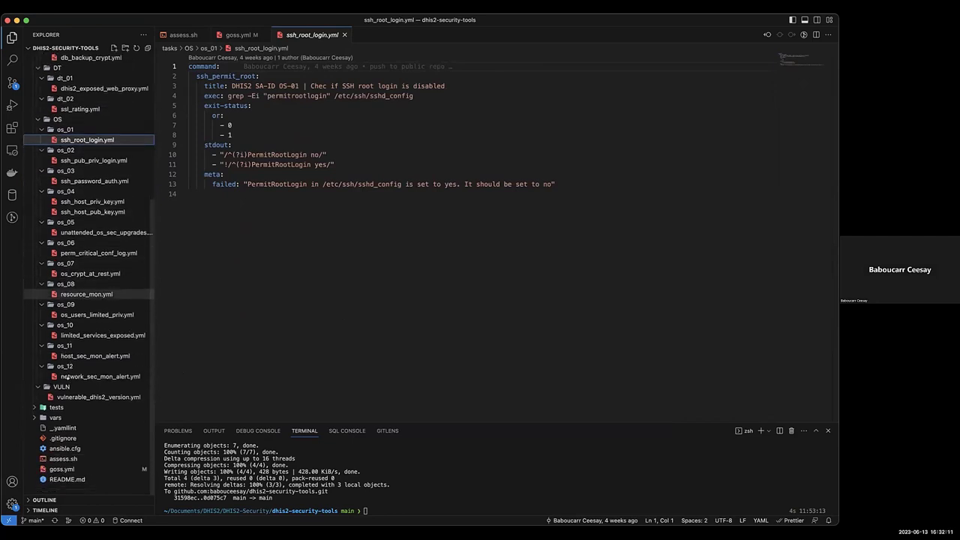
scroll(66, 377, up, 3)
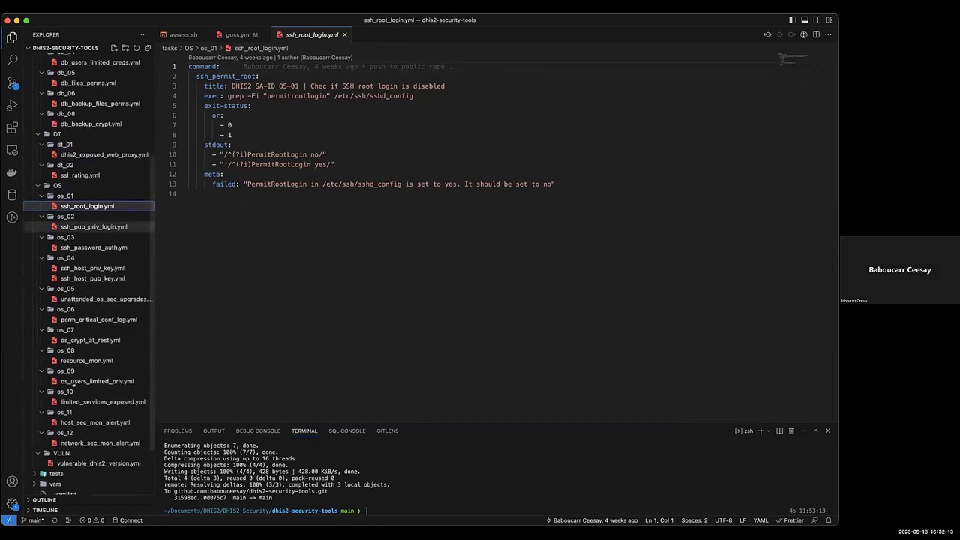
key(Down)
key(Down)
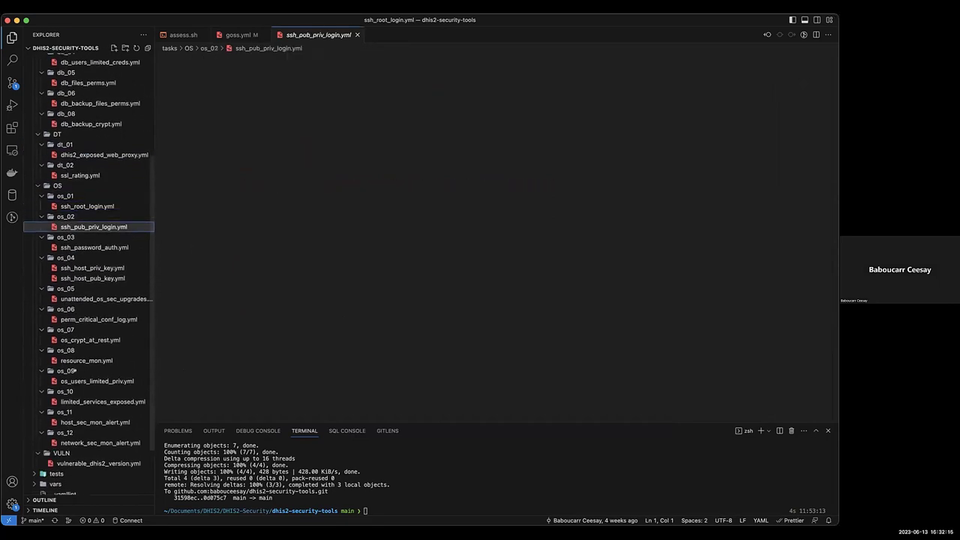
key(Down)
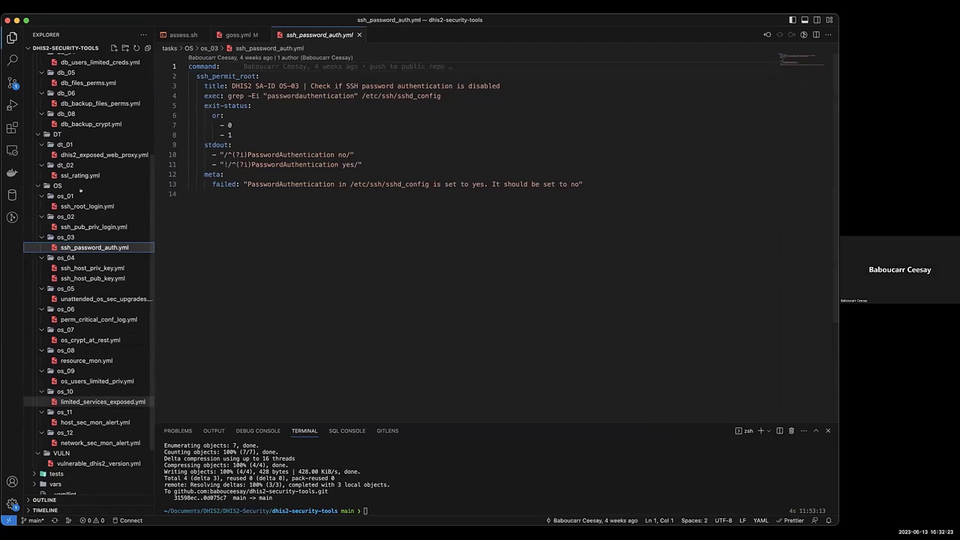
click(98, 381)
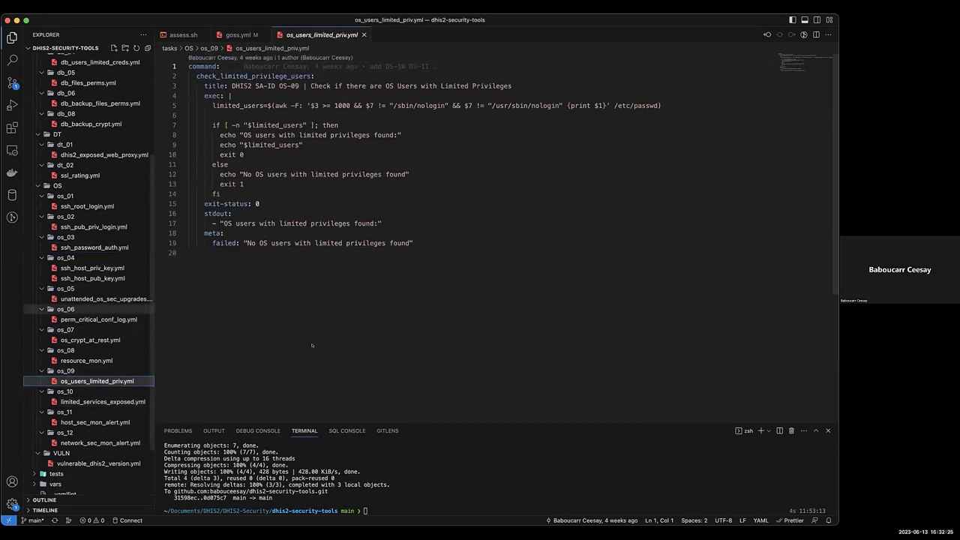
click(98, 320)
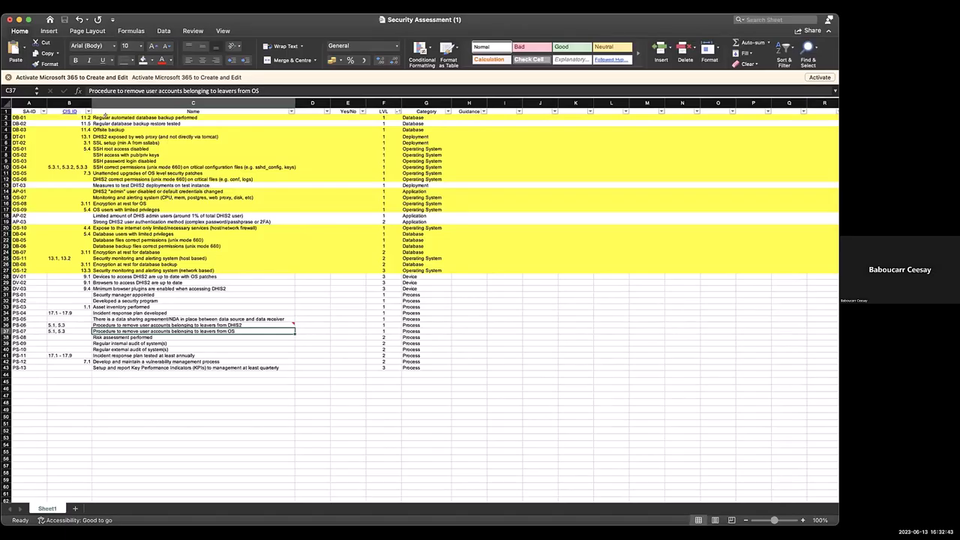
Step: Walk the Security Assessment checklist from the first item down to the DB-03 identifier
key(ctrl+Home)
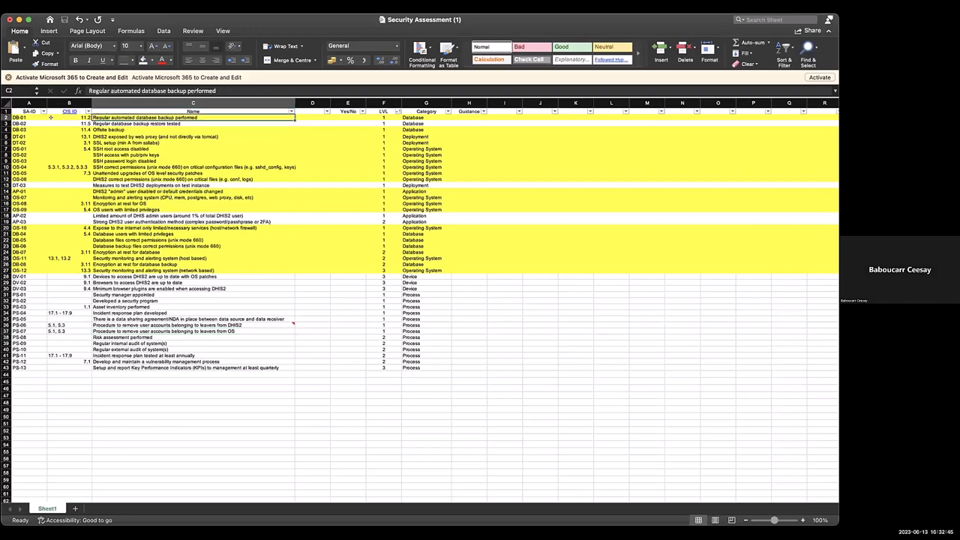
key(Down)
key(Left)
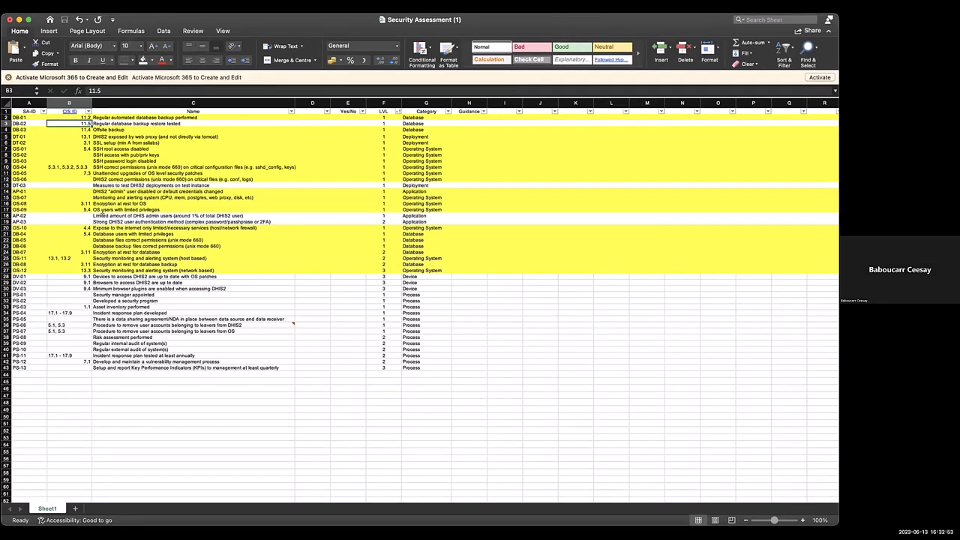
key(Down)
key(Left)
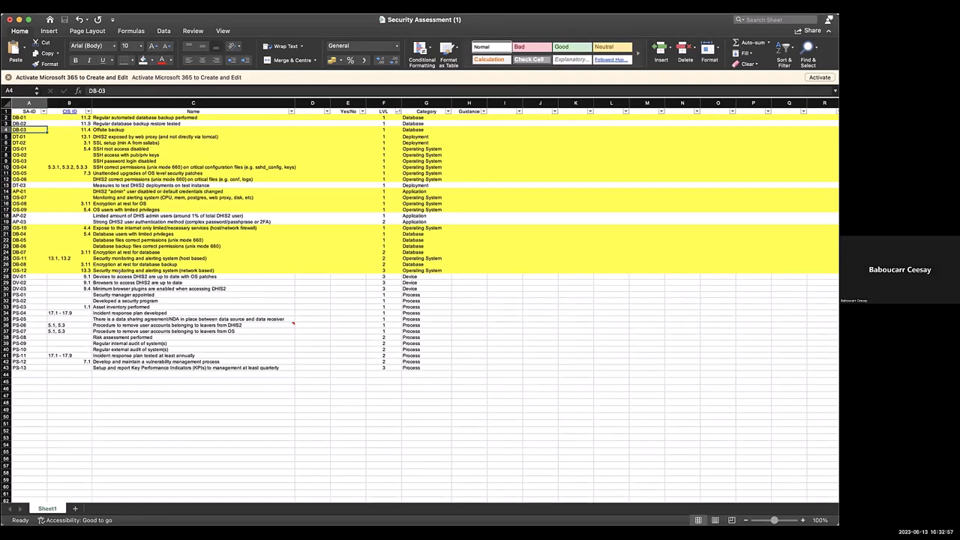
Step: Point out the OS patches, limited database users, DT-01 and incident response items, ending at the last row
click(120, 276)
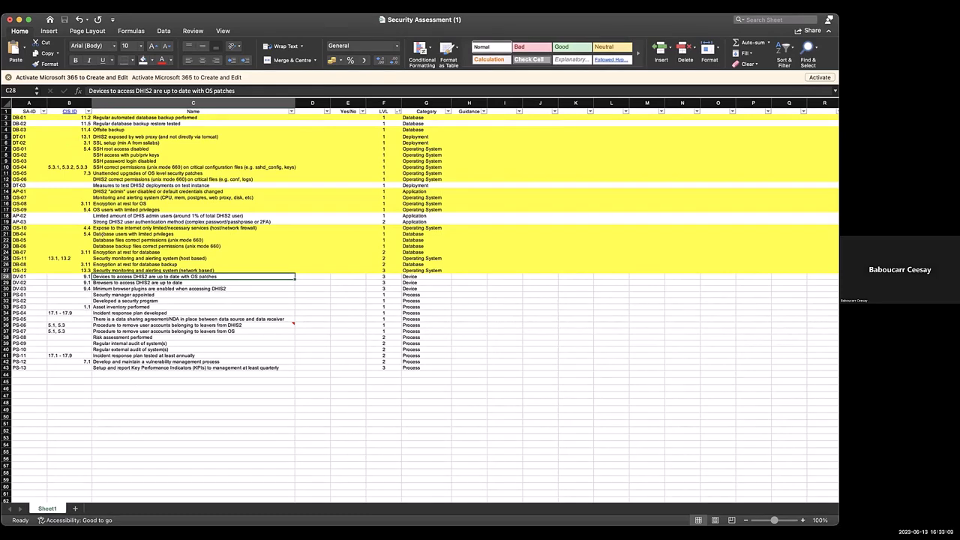
click(150, 234)
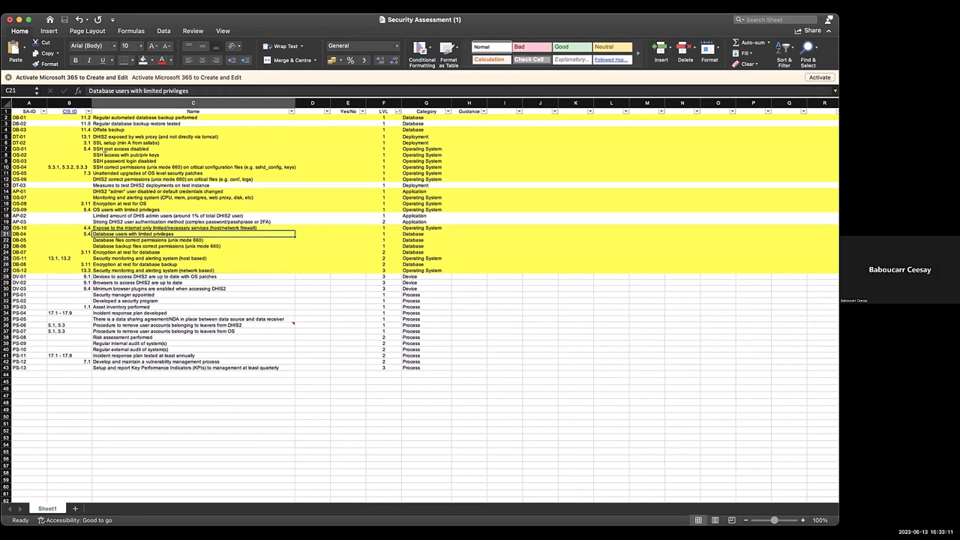
click(36, 136)
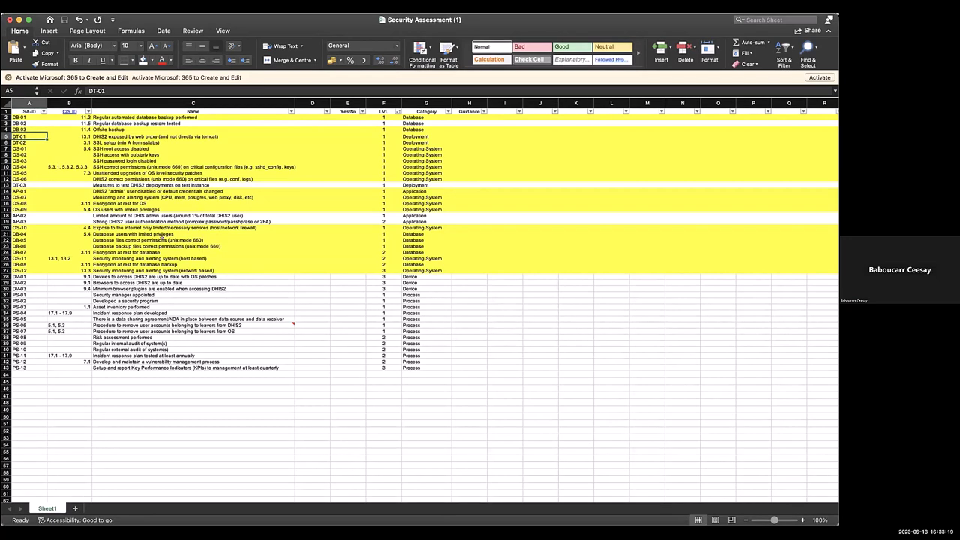
click(81, 300)
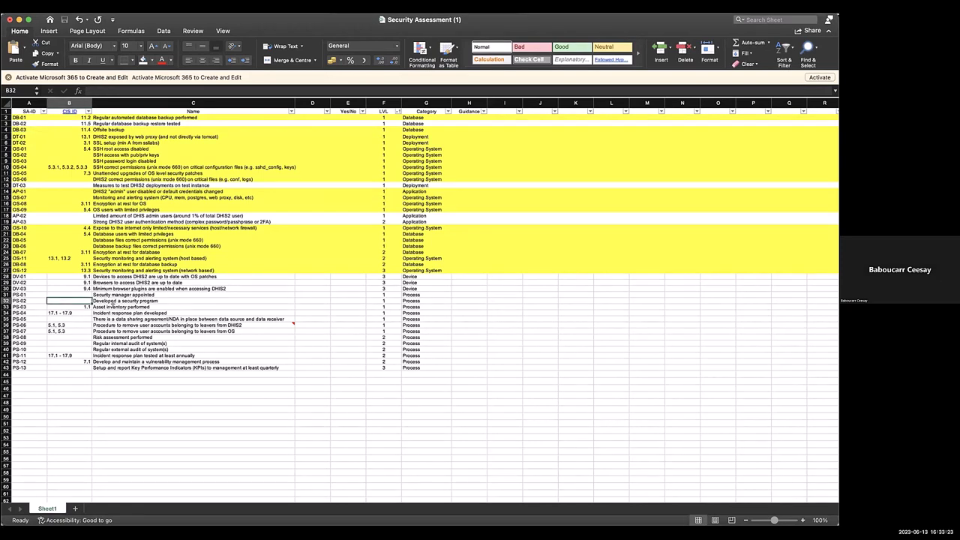
click(112, 312)
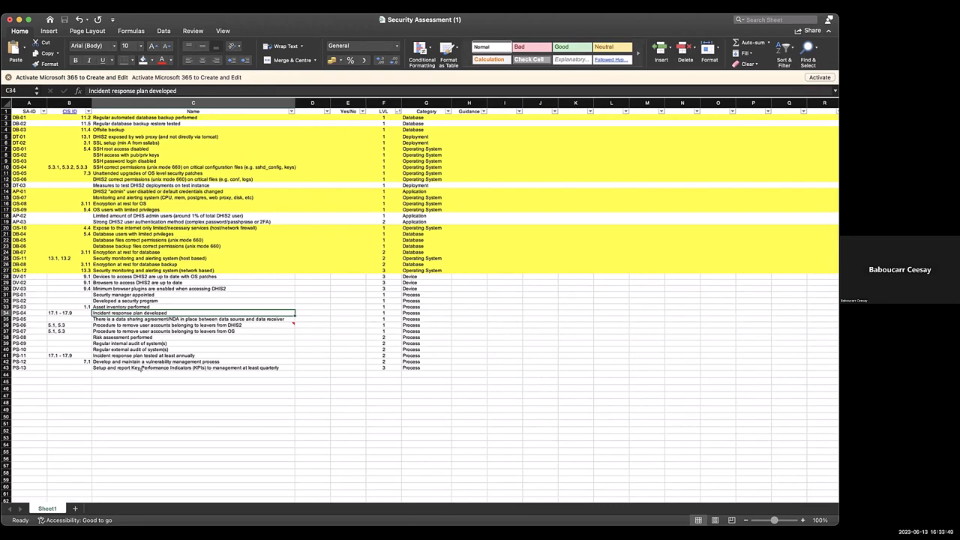
key(super+Down)
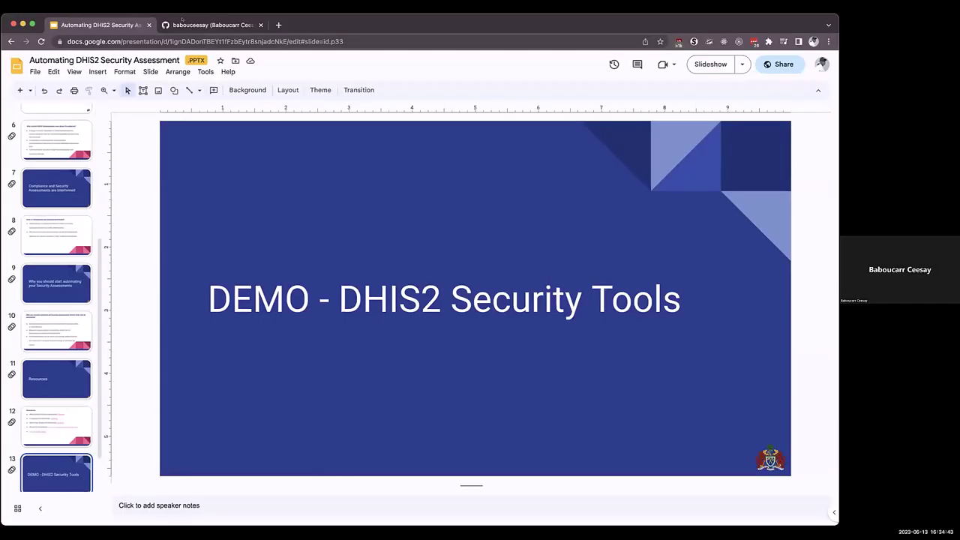
Step: Switch from the Slides deck to the GitHub profile tab
click(182, 19)
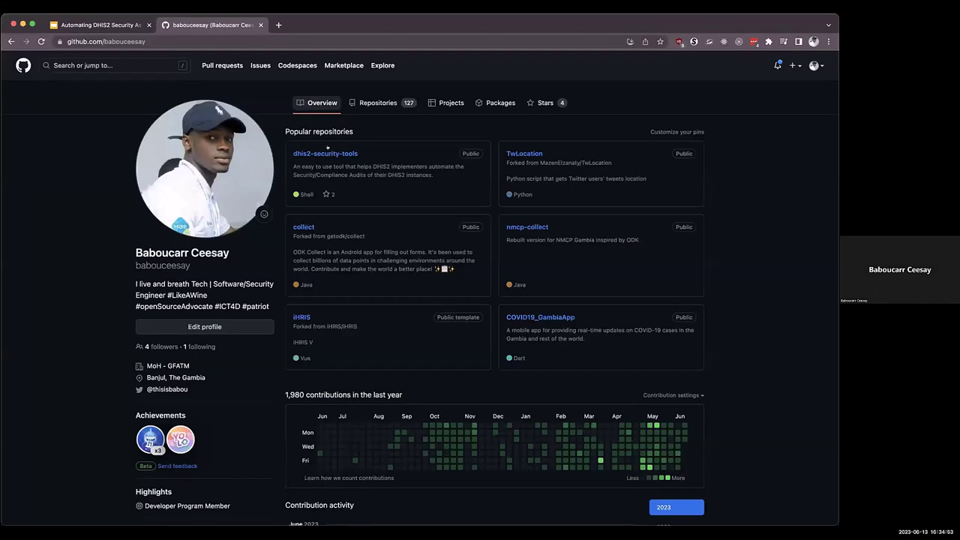
Step: Open the dhis2-security-tools repository and copy its SSH clone address
click(330, 153)
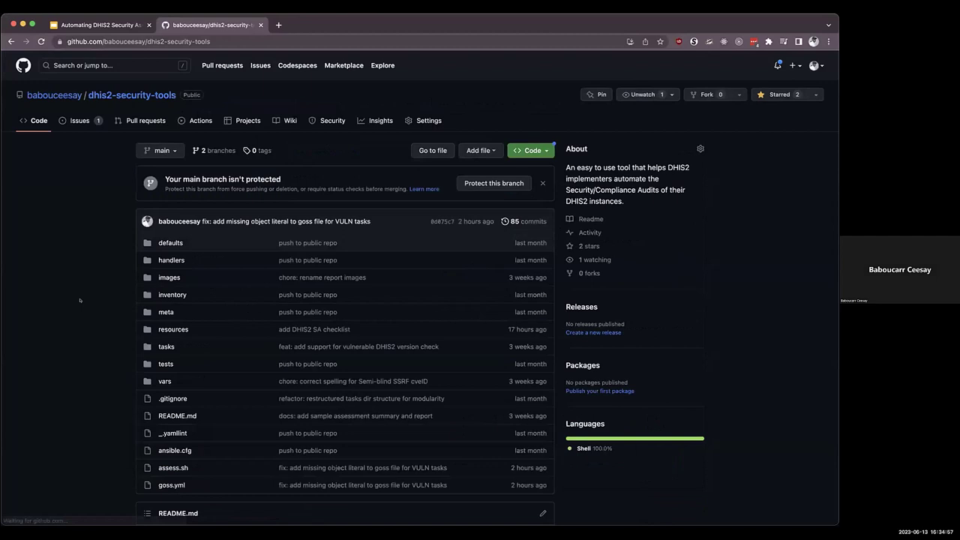
scroll(81, 300, down, 2)
scroll(562, 150, up, 2)
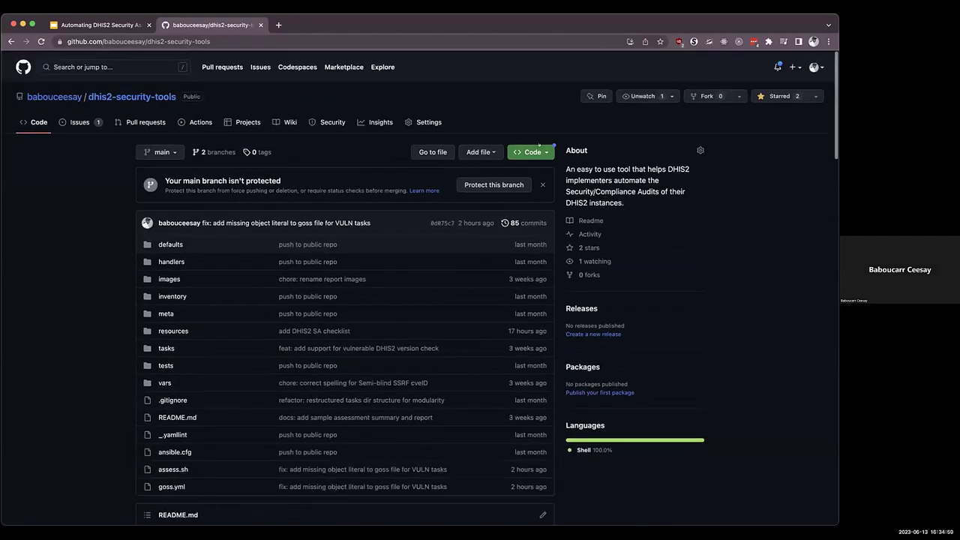
click(534, 150)
click(534, 234)
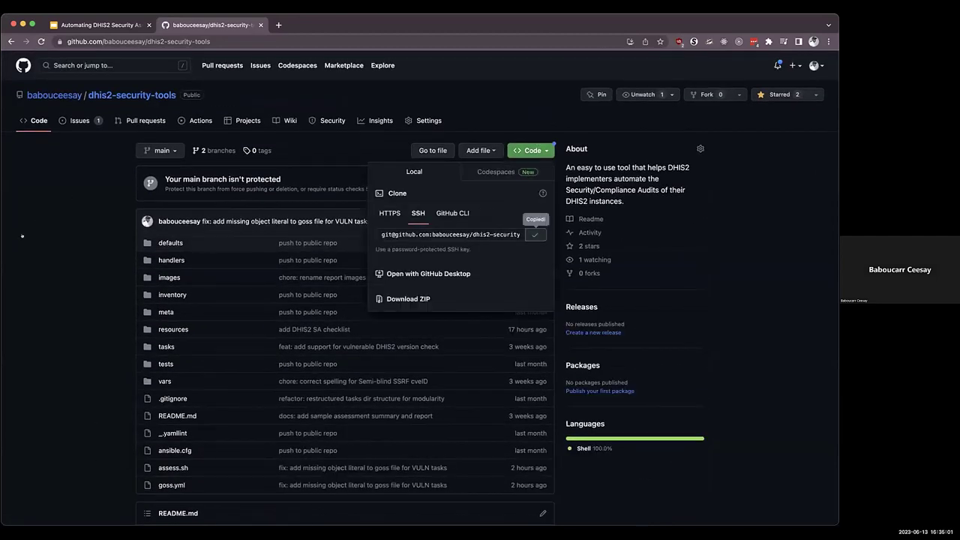
click(22, 236)
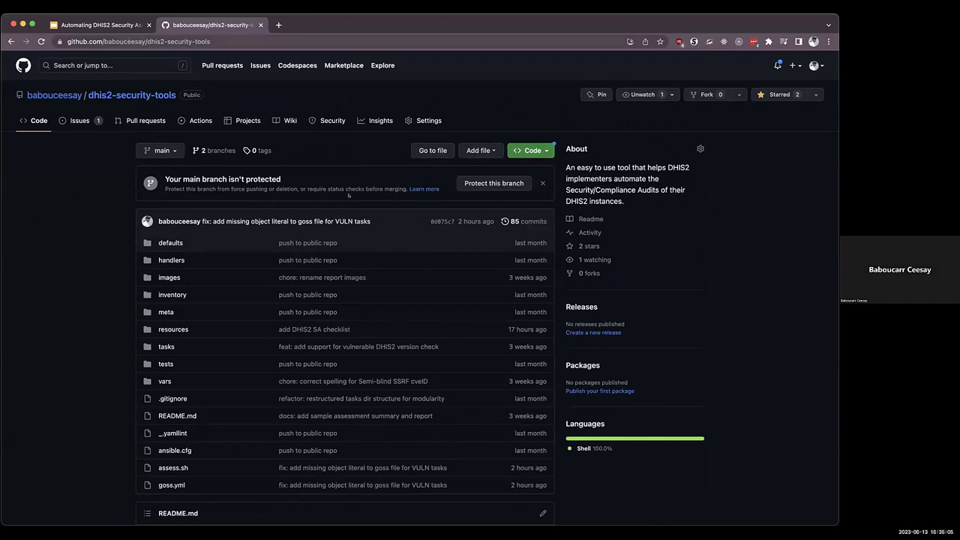
Step: Scroll the README to the 'How to use DHIS2 Security Tools' section
scroll(416, 342, down, 5)
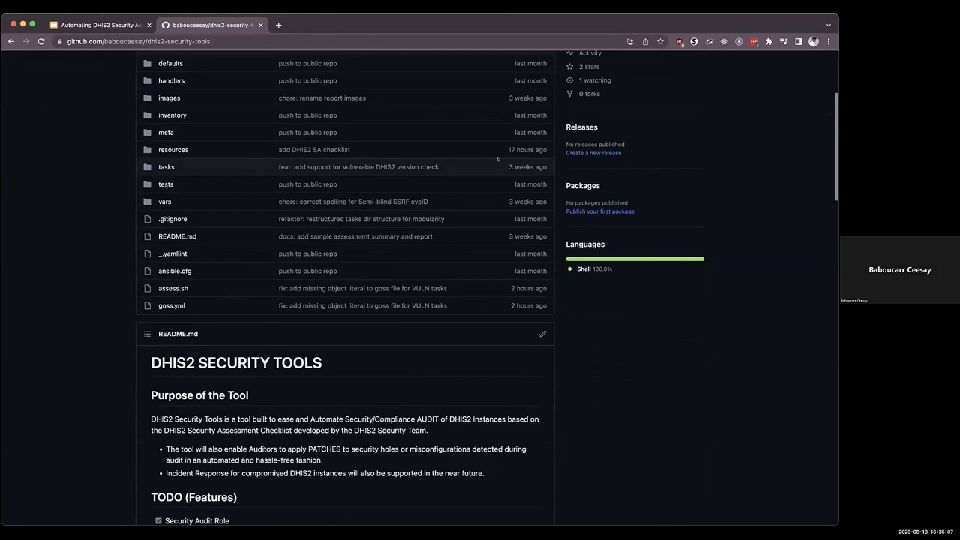
scroll(416, 343, up, 5)
scroll(416, 343, down, 1)
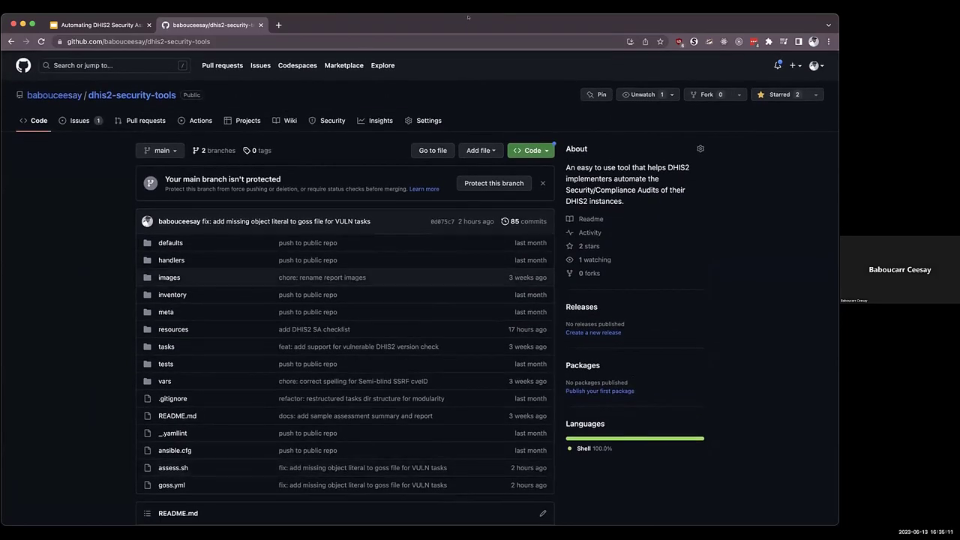
scroll(372, 304, down, 15)
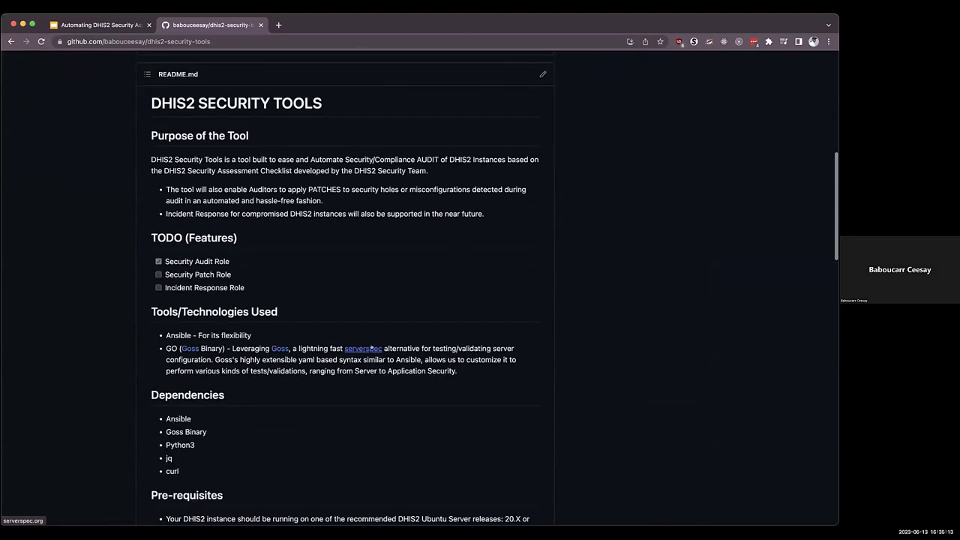
scroll(184, 365, up, 10)
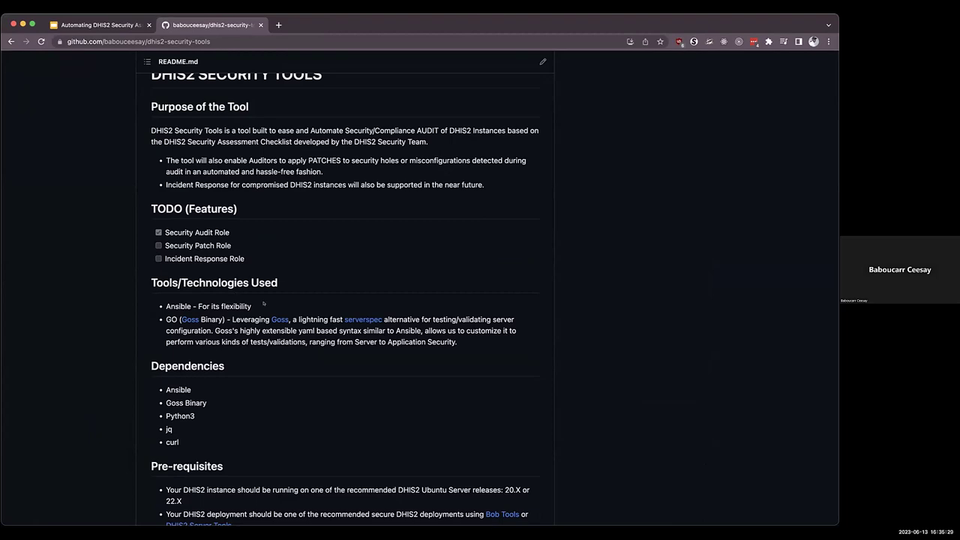
scroll(263, 303, up, 2)
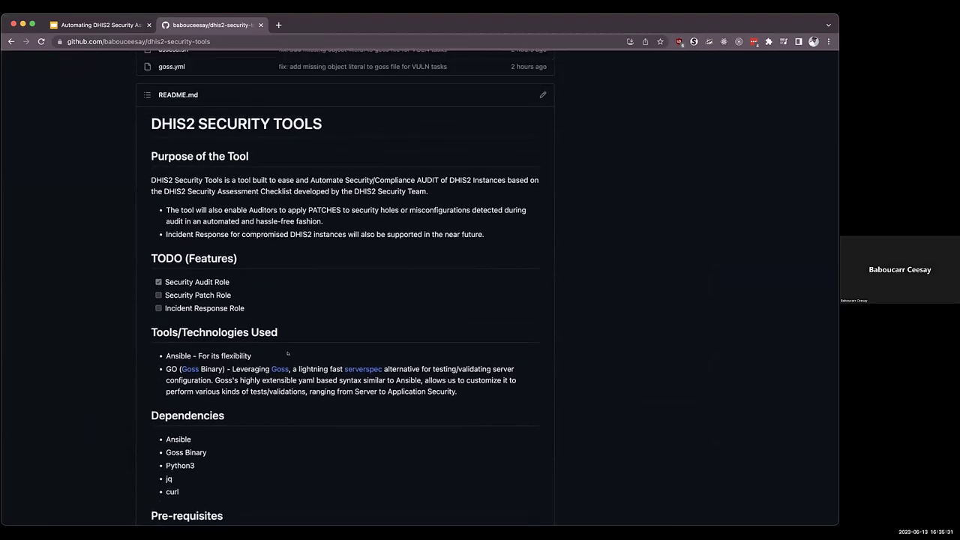
scroll(287, 353, up, 10)
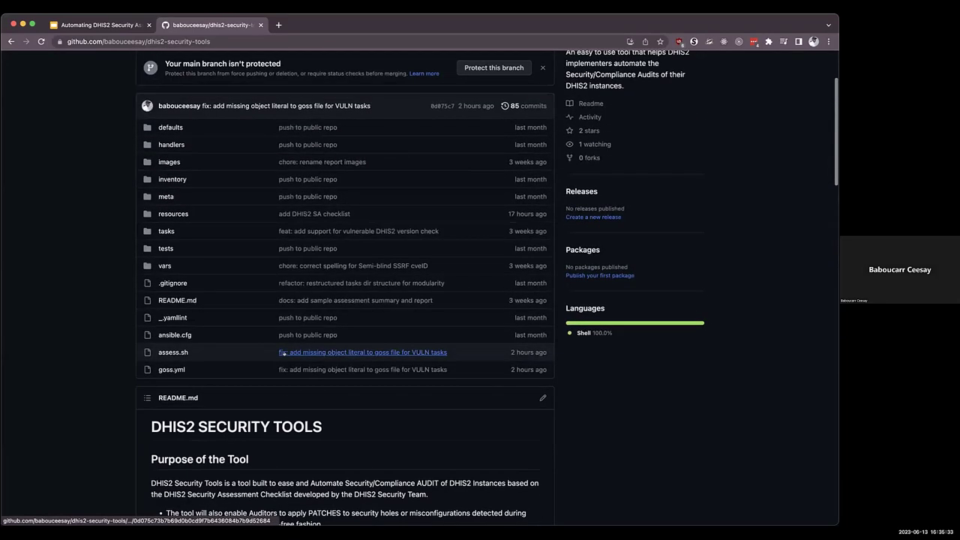
scroll(284, 354, up, 3)
scroll(287, 354, down, 2)
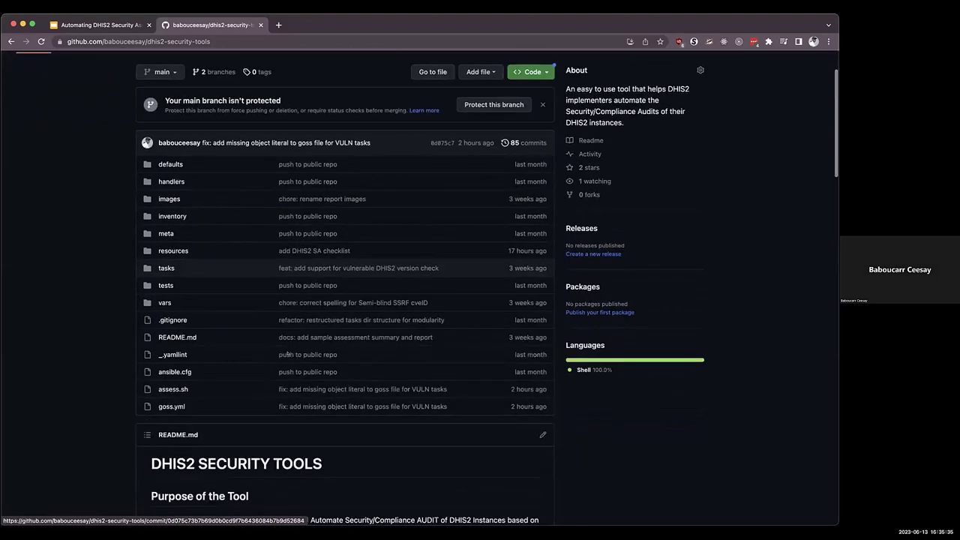
scroll(288, 354, down, 20)
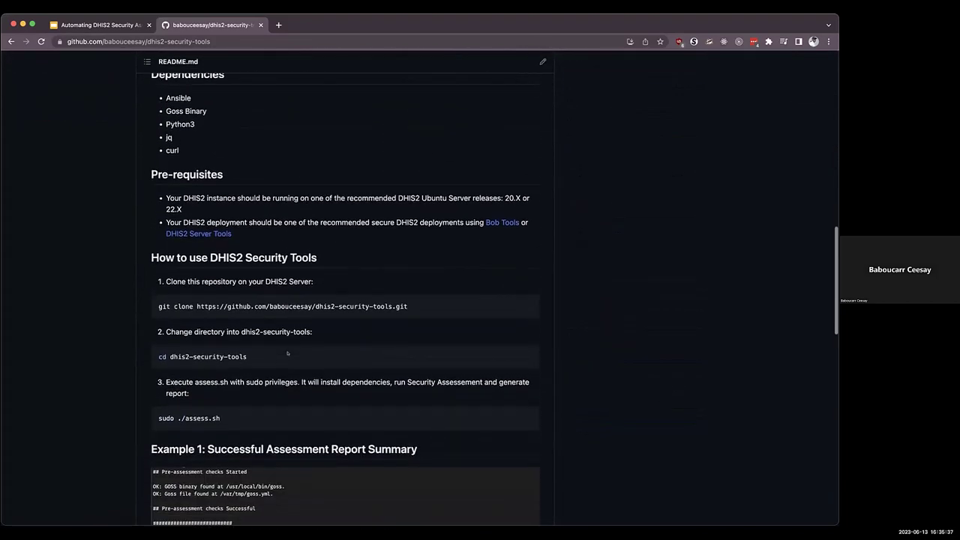
scroll(287, 354, down, 7)
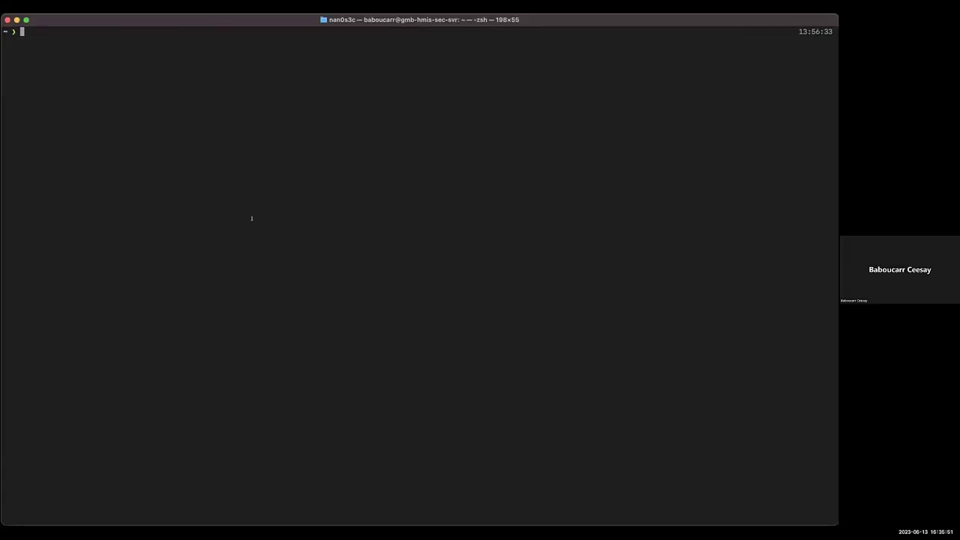
Step: Connect to hmissec with 'ssh hmissec' and enlarge the terminal font twice
text(ssh hmissec)
key(Return)
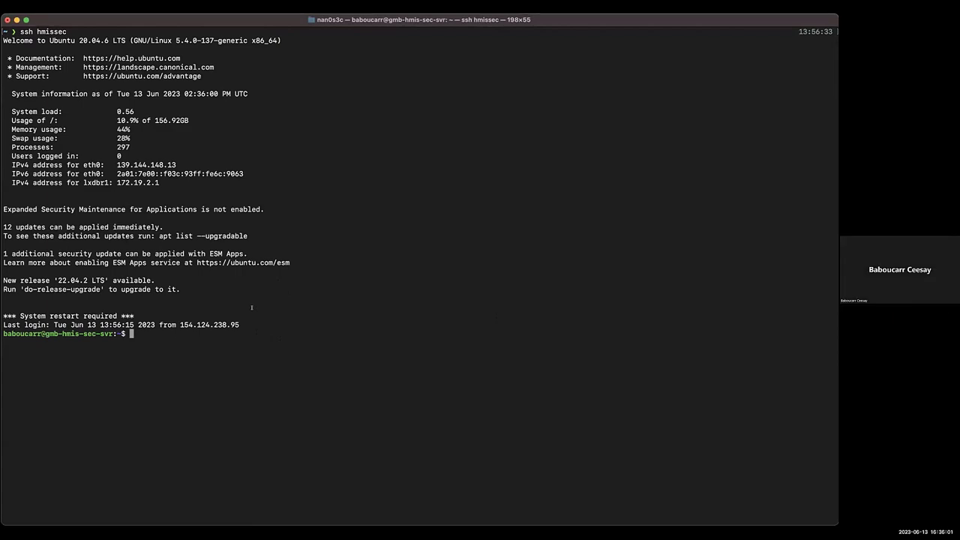
key(super+equal)
key(super+equal)
key(super+equal)
key(super+equal)
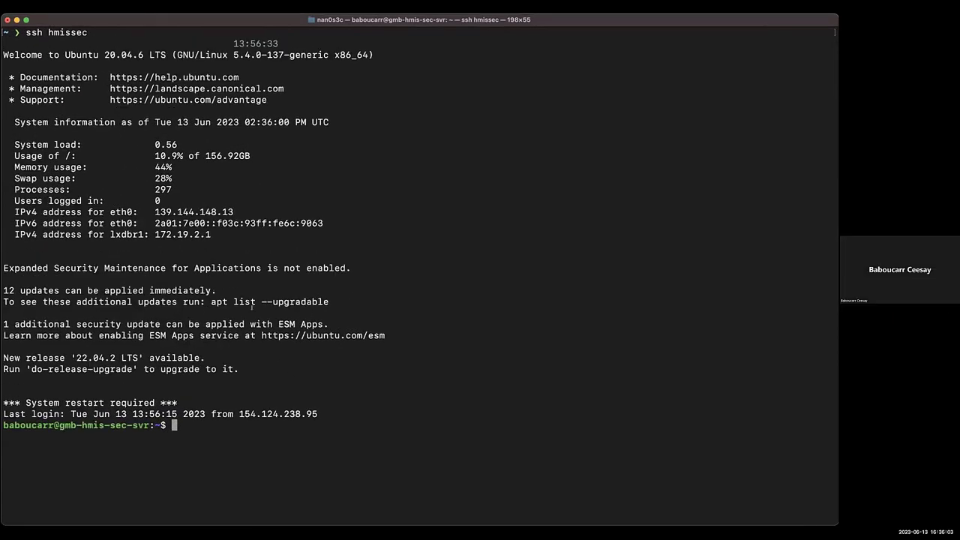
key(super+equal)
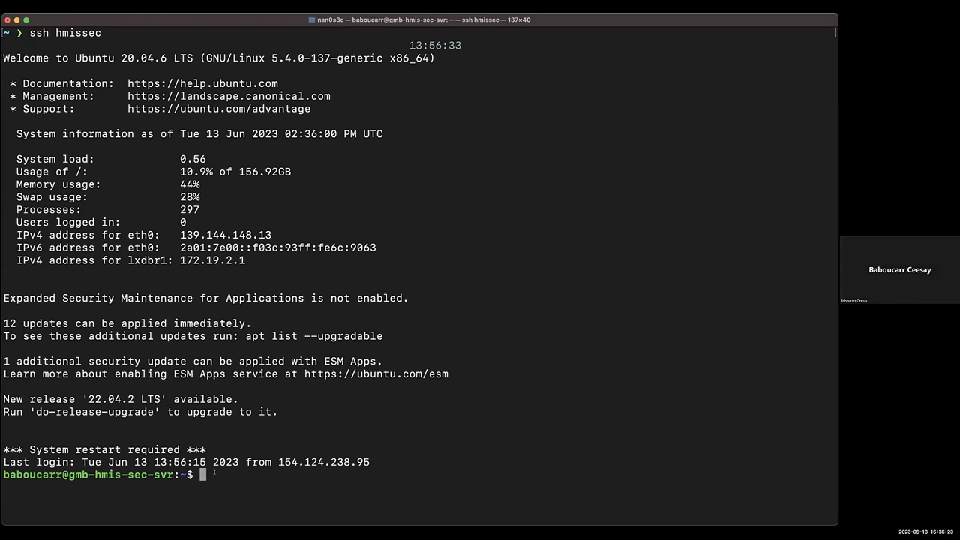
Step: Run 'sudo lxc ls' with the sudo password to list the hmis, monitor, postgres and proxy containers
text(sudo lxc ls)
key(Return)
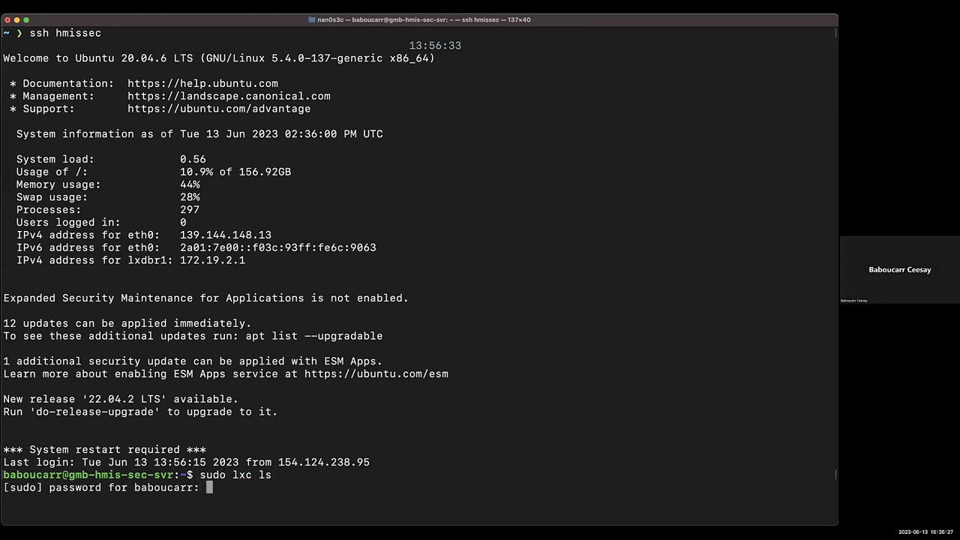
key(Return)
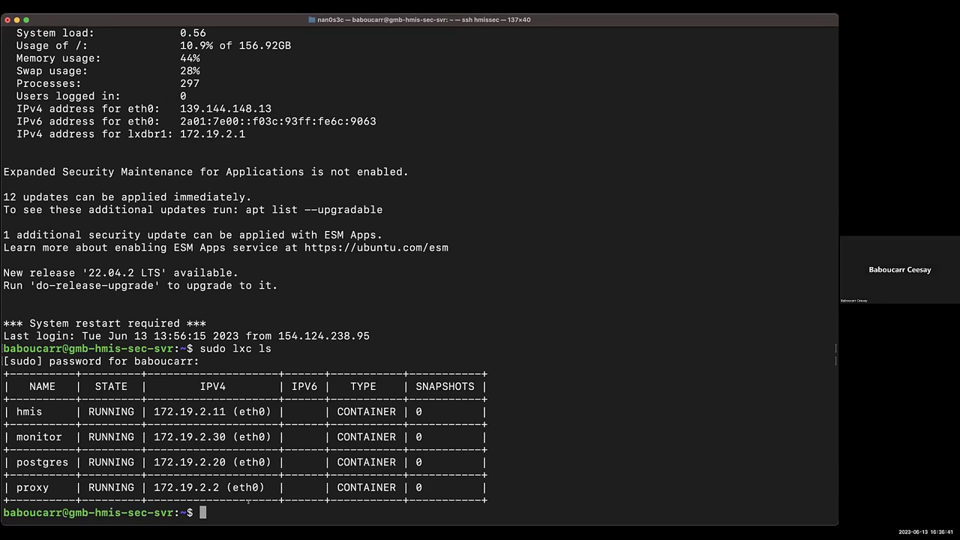
Step: Clone dhis2-security-tools with git clone using the copied SSH address and the key passphrase
text(git clo)
key(BackSpace)
key(BackSpace)
key(BackSpace)
key(BackSpace)
key(BackSpace)
key(BackSpace)
key(BackSpace)
text(git clone)
key(BackSpace)
key(BackSpace)
text(ne)
key(super+v)
key(Return)
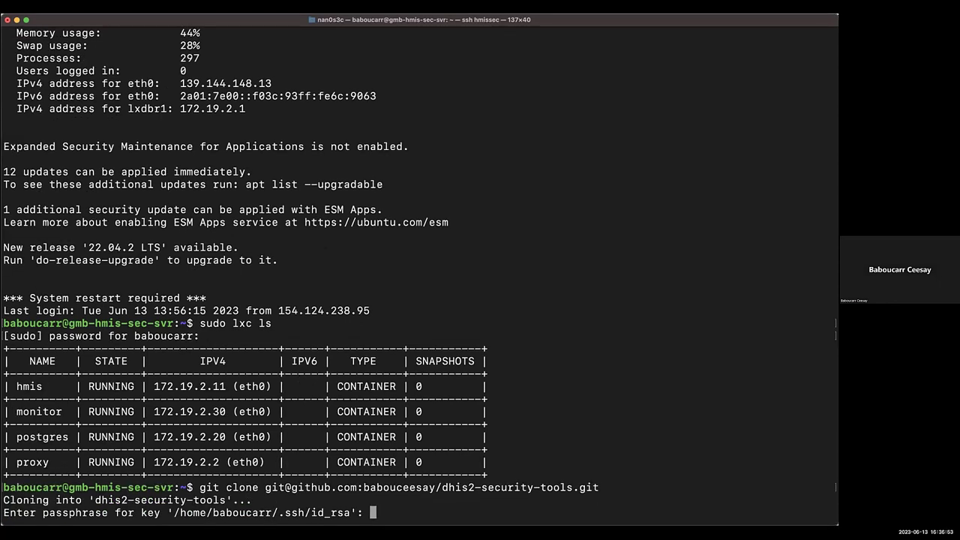
key(Return)
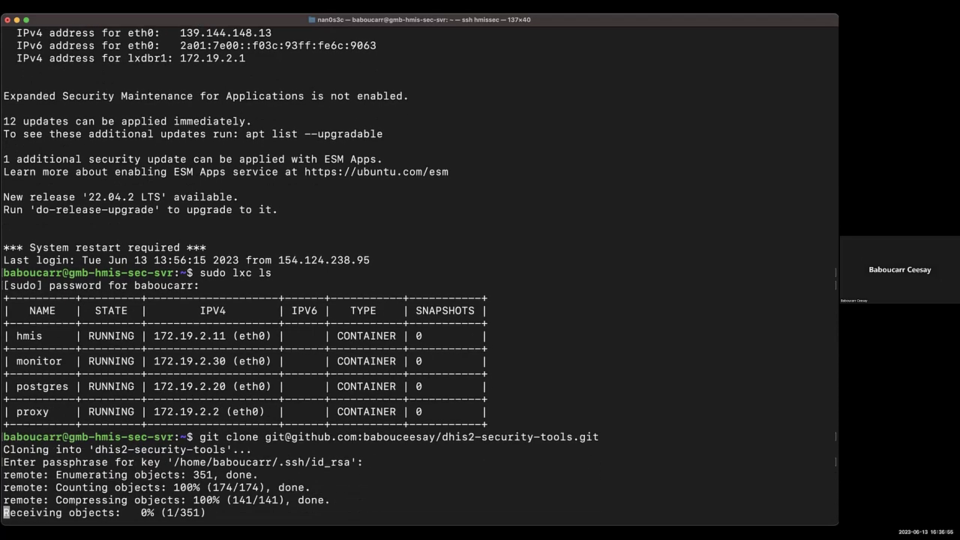
Step: List the home directory, cd into dhis2-security-tools and list its files
text(ls)
key(Return)
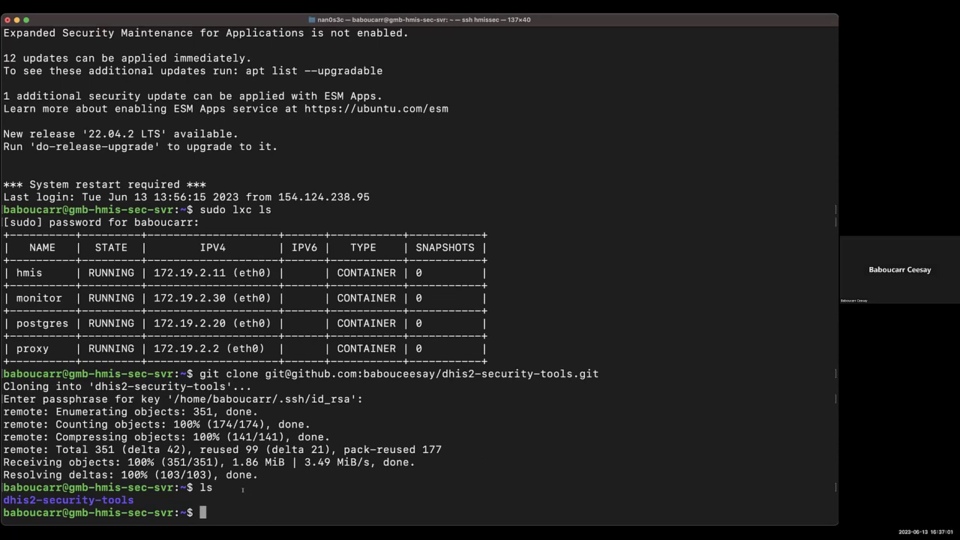
text(cd dh)
key(Tab)
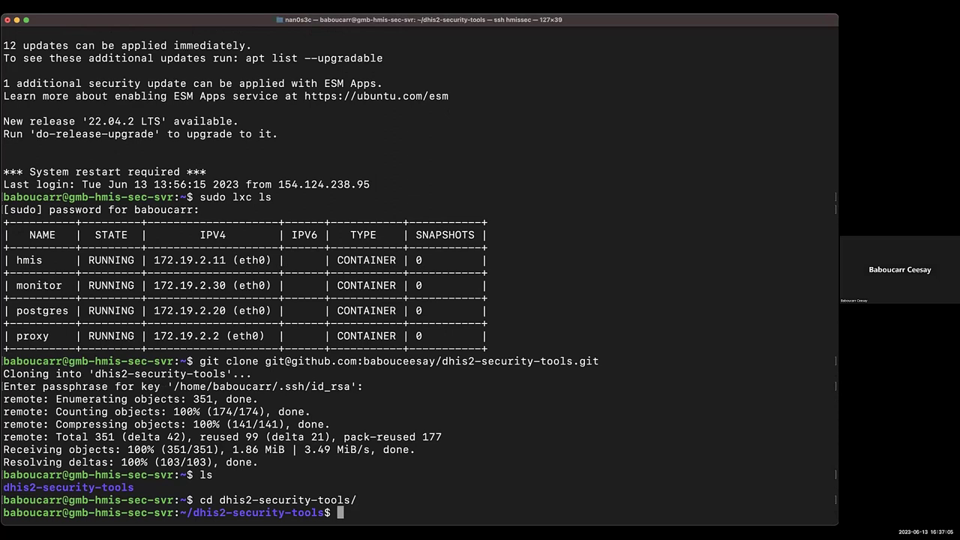
text(ls)
key(Return)
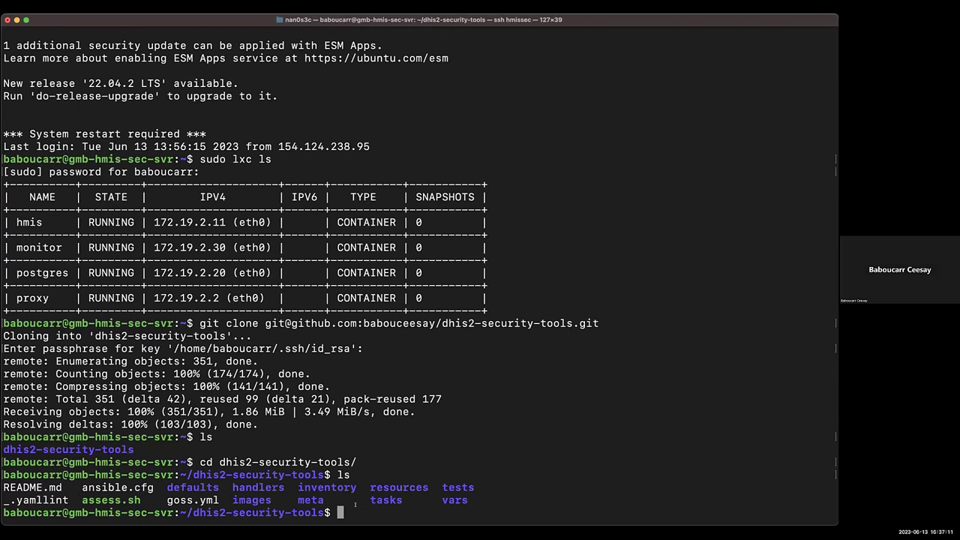
Step: Run 'sudo ./assess.sh' and scroll its failed-tests summary, highlighting the OS-10 test id
text(sudo ./as)
key(Tab)
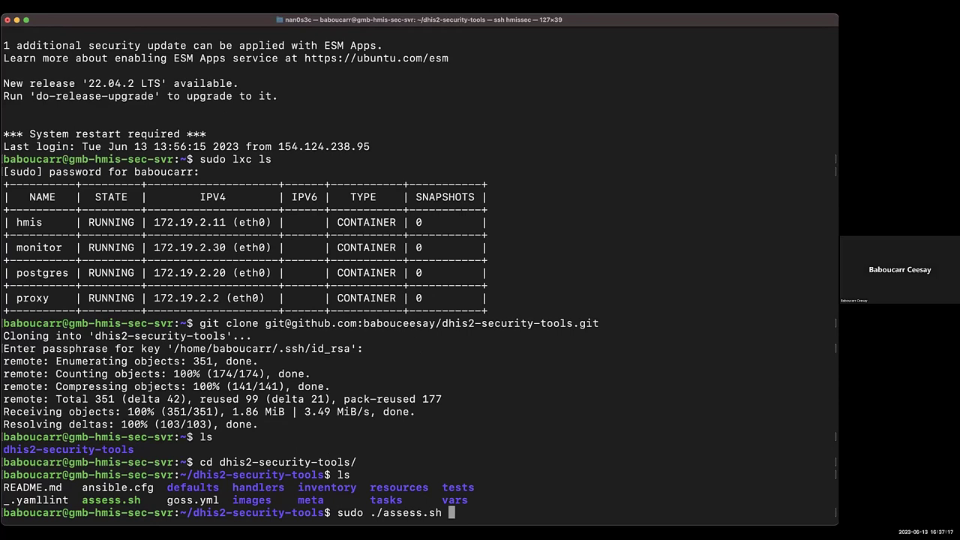
key(Return)
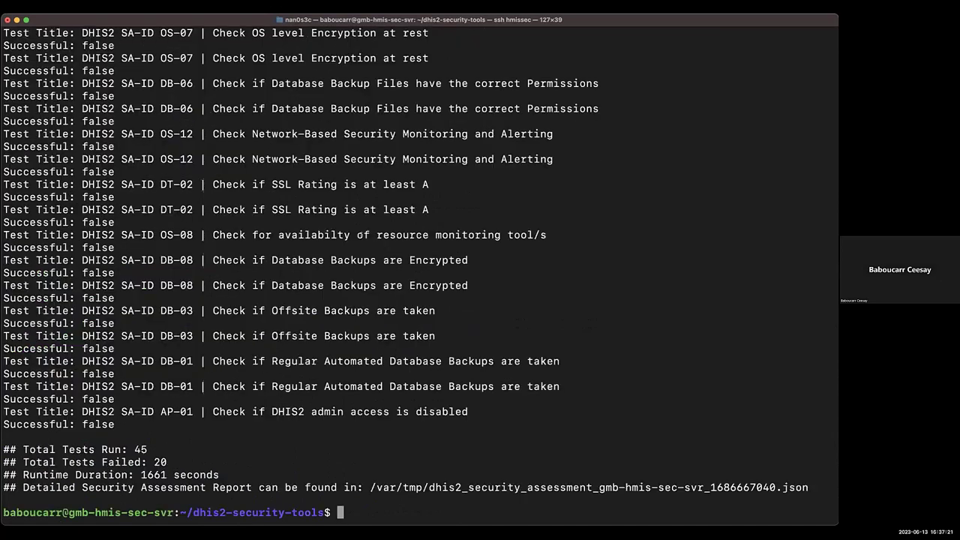
scroll(429, 215, up, 15)
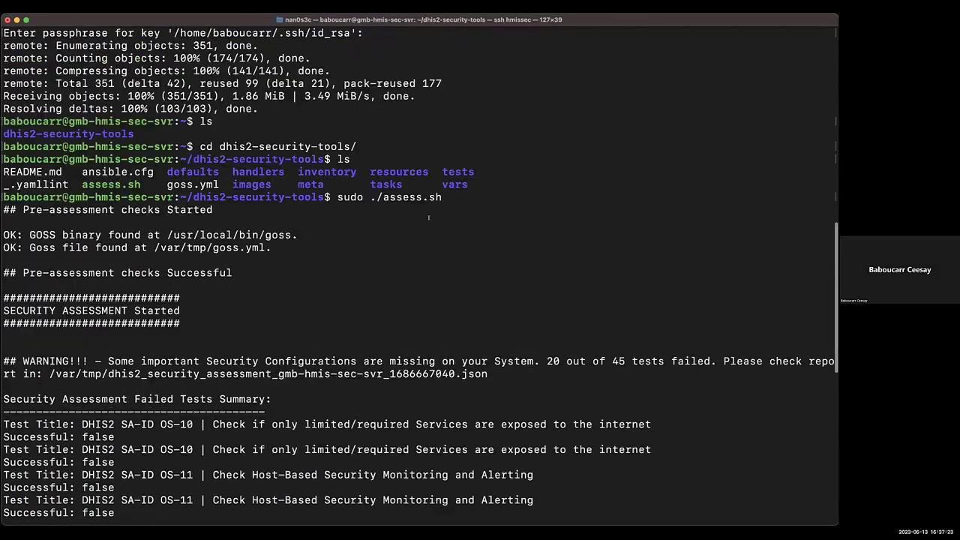
scroll(429, 215, down, 5)
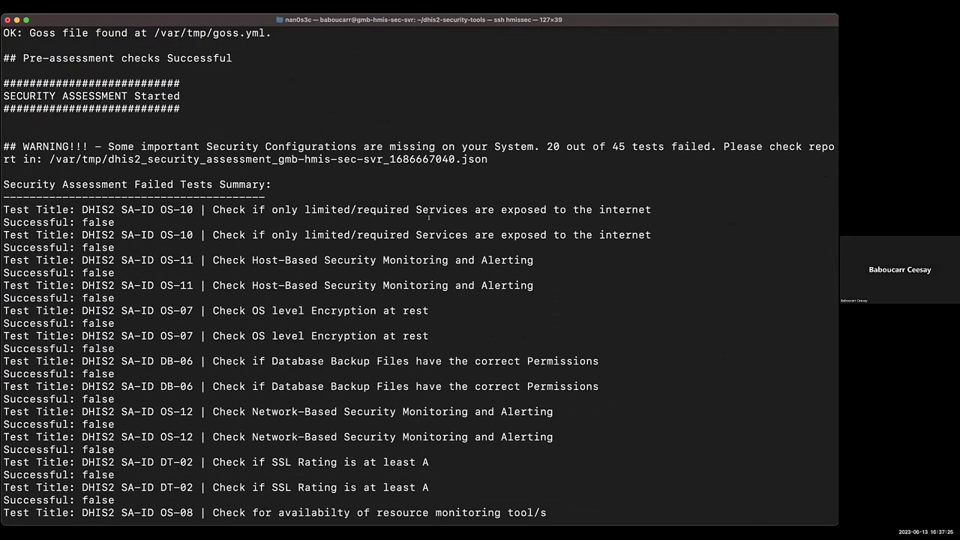
scroll(429, 218, down, 8)
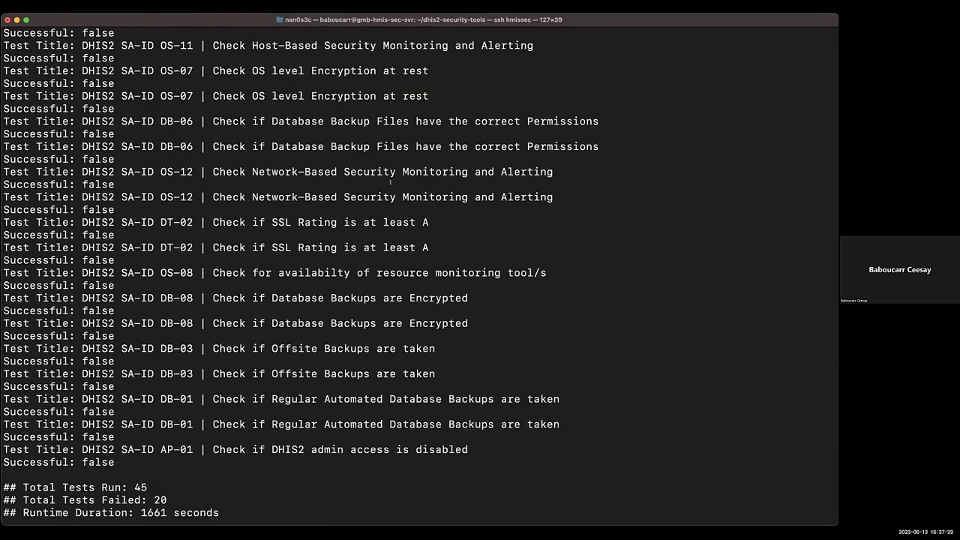
scroll(390, 181, up, 5)
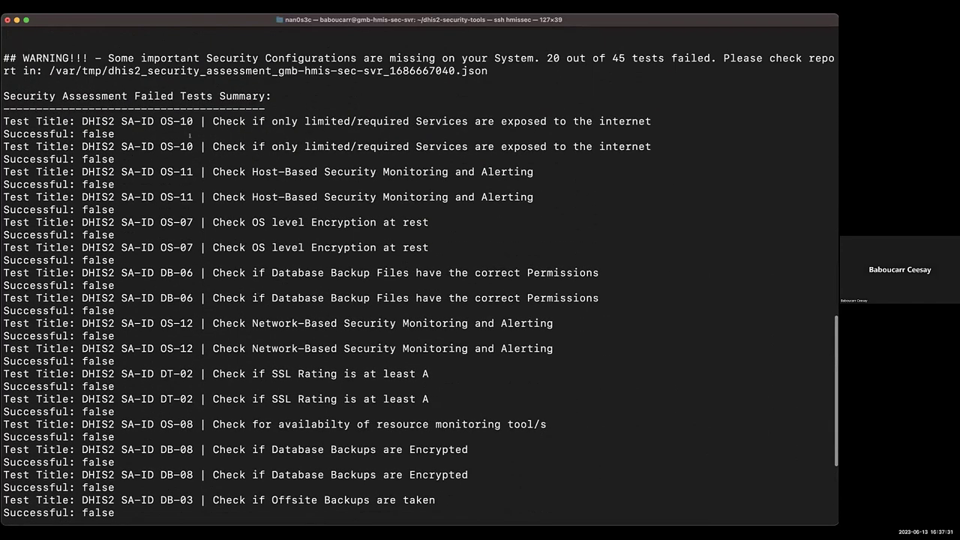
scroll(189, 136, up, 10)
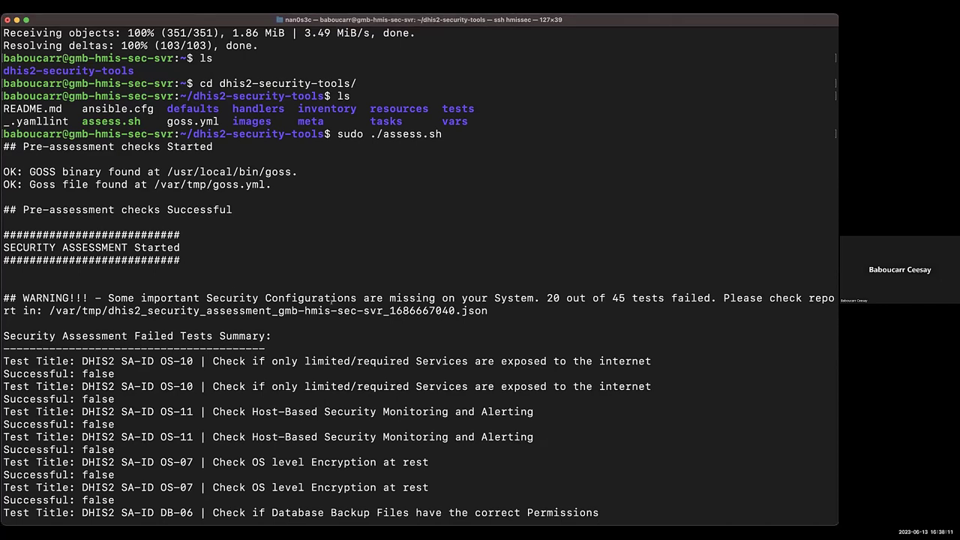
scroll(420, 273, down, 2)
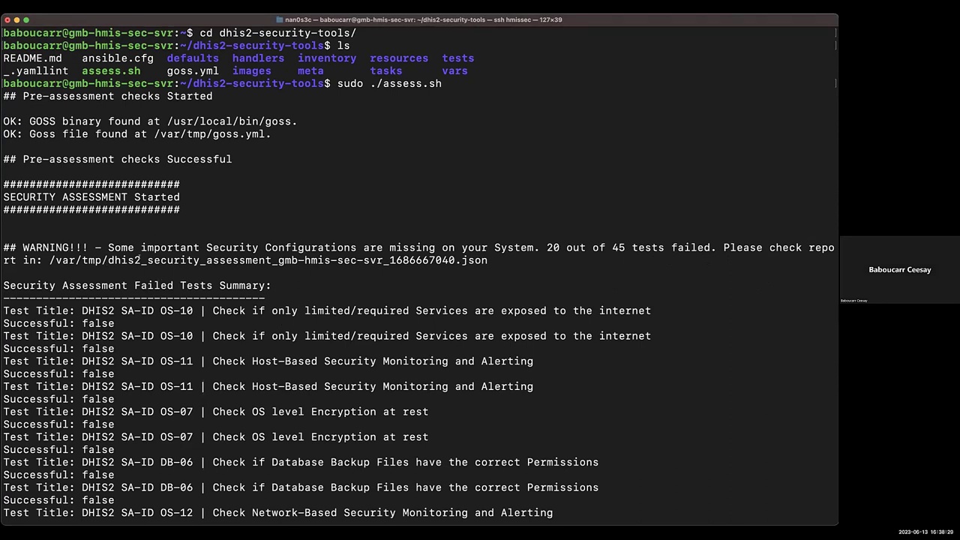
scroll(196, 352, down, 4)
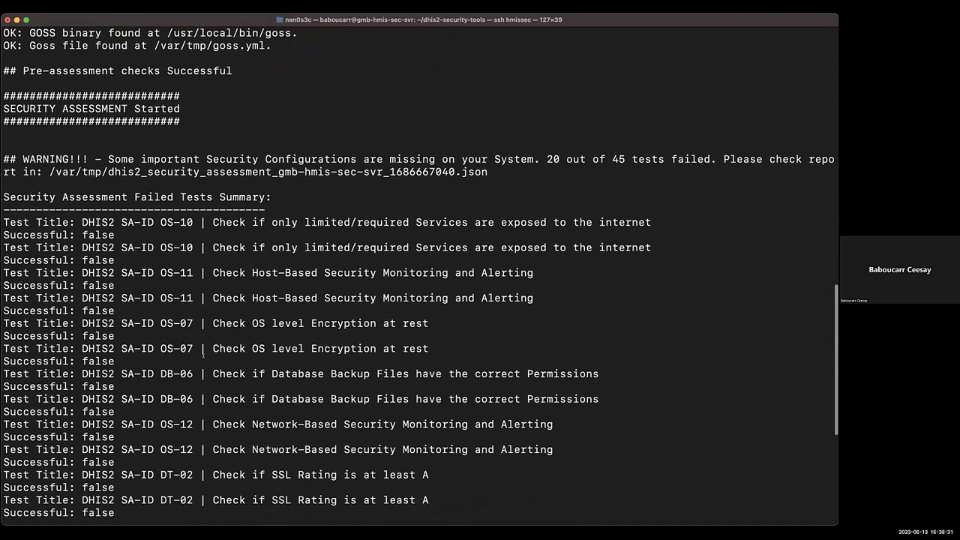
scroll(203, 356, down, 4)
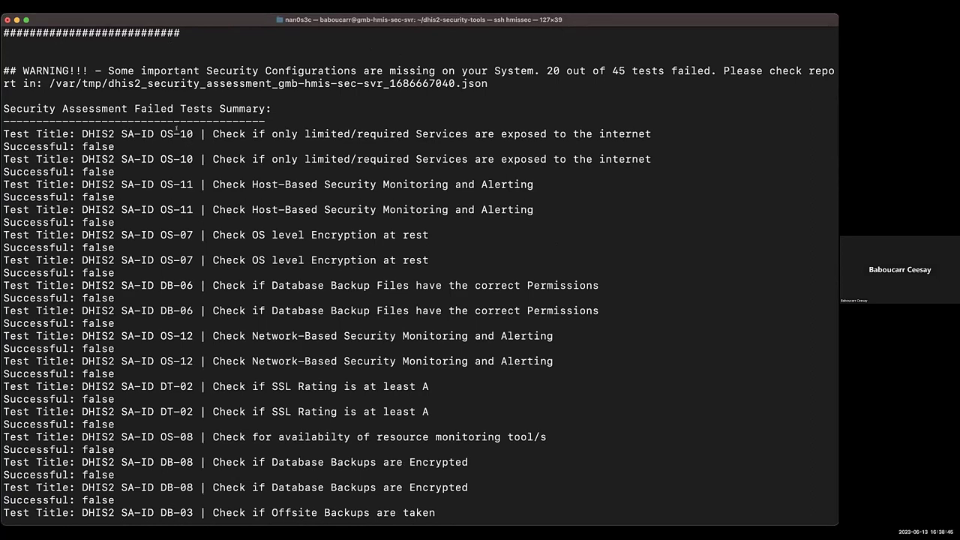
double_click(162, 132)
click(348, 142)
Step: Scroll to the final summary: 45 tests, 20 failed, 1661 seconds, JSON report in /var/tmp
scroll(469, 228, down, 2)
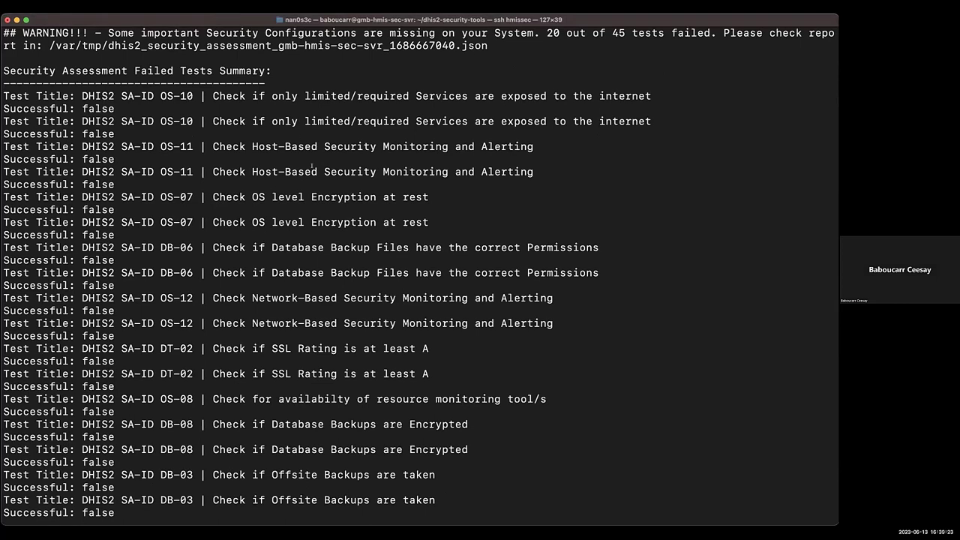
scroll(312, 166, down, 2)
scroll(312, 165, up, 1)
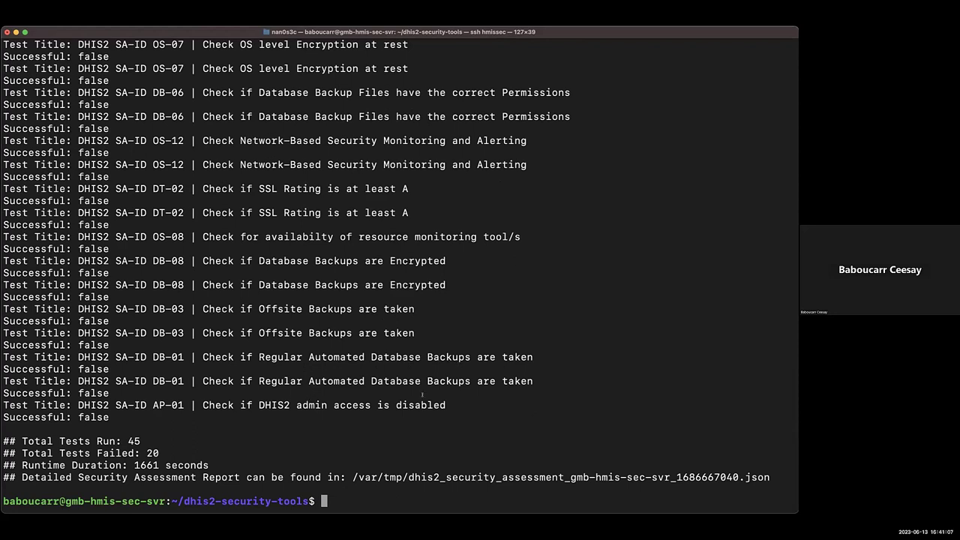
scroll(422, 395, down, 2)
Step: Copy the detailed report path and open it with vi
drag(353, 477, 770, 474)
key(super+c)
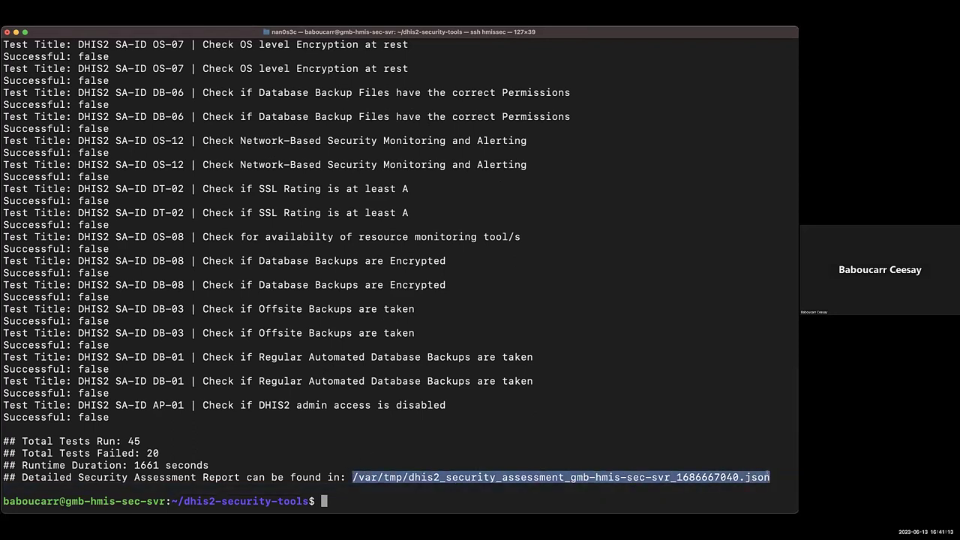
click(431, 493)
text(vi)
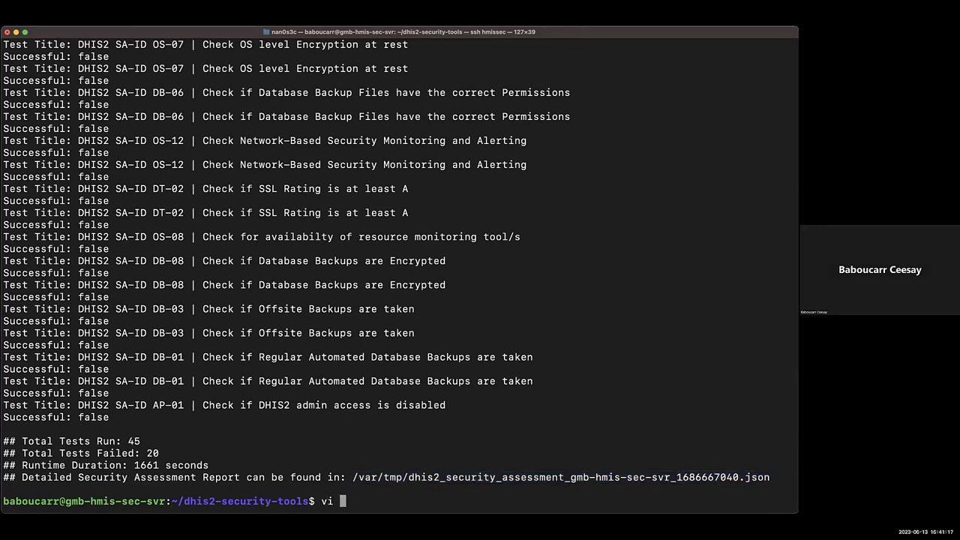
key(super+v)
key(Return)
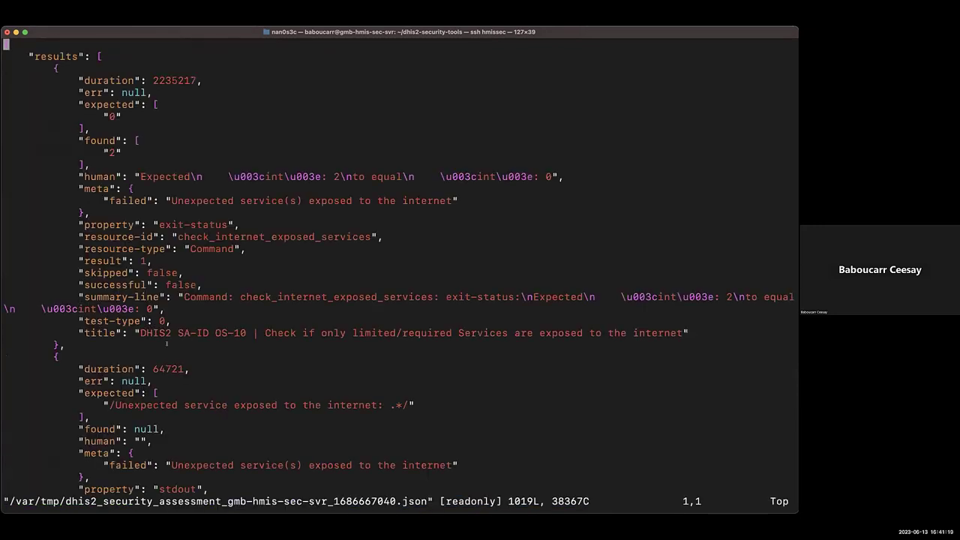
Step: Page down the JSON report to the OS-06 result, highlighting 'successful' and 'true'
key(Down)
key(Down)
key(Down)
key(Down)
key(Down)
key(Down)
key(Down)
key(Down)
key(Down)
key(Down)
key(Down)
key(Down)
key(Down)
key(Down)
key(Down)
key(Down)
key(Down)
key(Down)
key(Down)
key(Down)
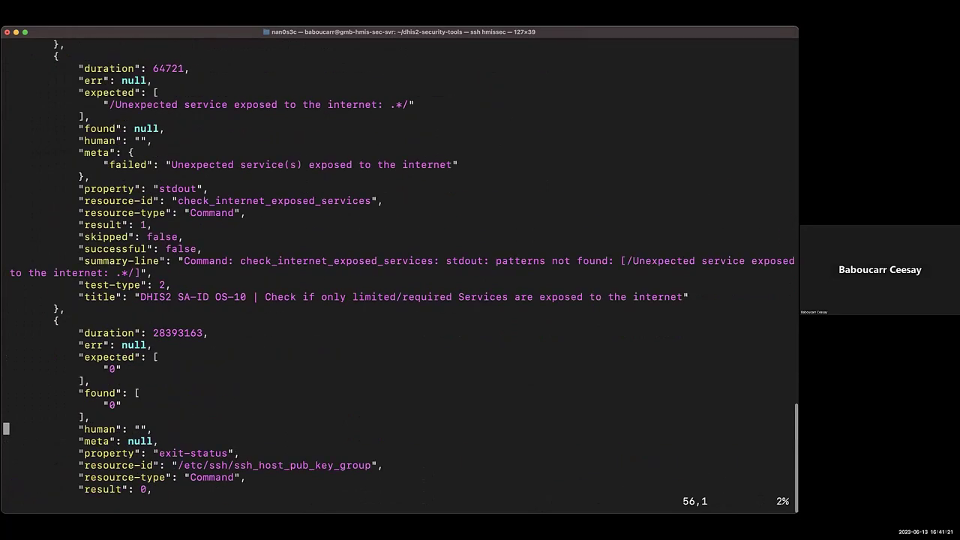
key(Down)
key(Down)
key(Down)
key(Down)
key(Down)
key(Down)
key(Down)
key(Down)
key(Down)
key(Down)
key(Down)
key(Down)
key(Down)
key(Down)
key(Down)
key(Down)
key(Down)
key(Down)
key(Down)
key(Down)
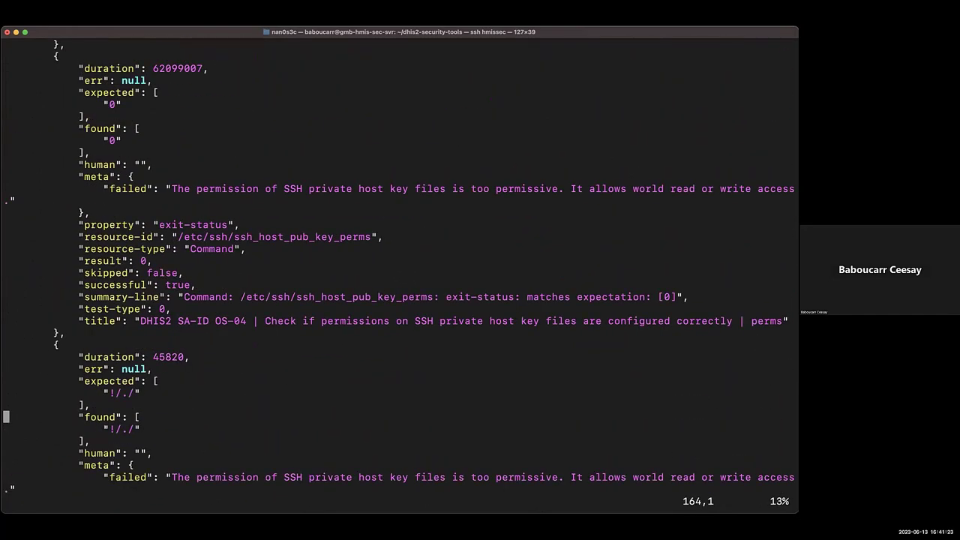
key(Down)
key(Down)
key(Down)
key(Down)
key(Down)
key(Down)
key(Down)
key(Down)
key(Down)
key(Down)
key(Down)
key(Down)
key(Down)
key(Down)
key(Down)
key(Down)
key(Down)
key(Down)
key(Down)
key(Down)
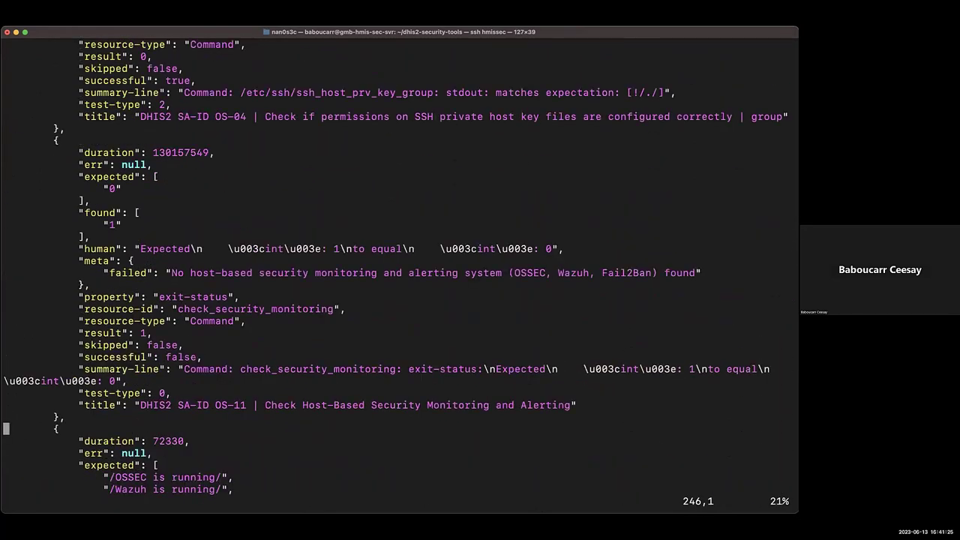
key(Down)
key(Down)
key(Down)
key(Down)
key(Down)
key(Down)
key(Down)
key(Down)
key(Down)
key(Down)
key(Down)
key(Down)
key(Down)
key(Down)
key(Down)
key(Down)
key(Down)
key(Down)
key(Down)
key(Down)
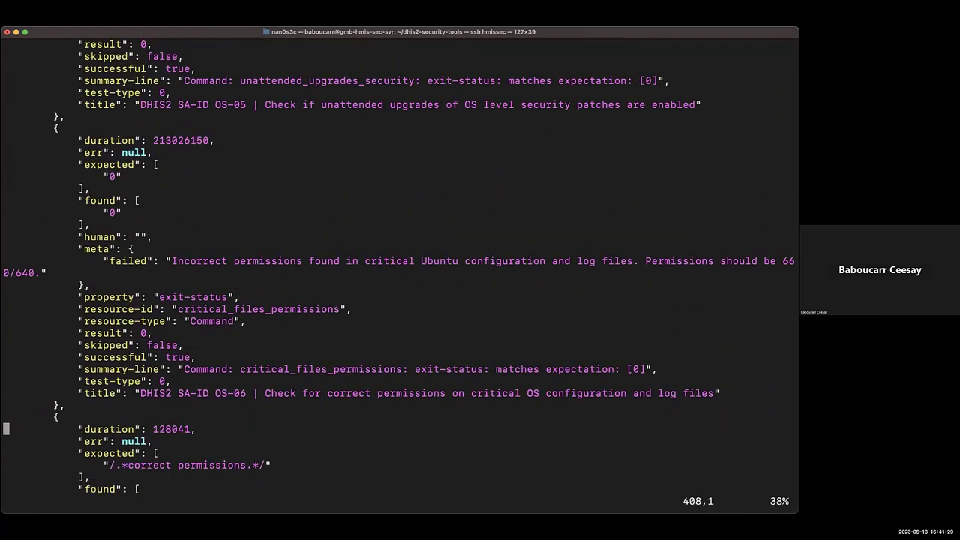
key(Down)
key(Down)
key(Down)
key(Down)
key(Down)
key(Down)
key(Down)
key(Down)
key(Down)
key(Down)
key(Down)
key(Down)
key(Down)
key(Down)
key(Down)
key(Down)
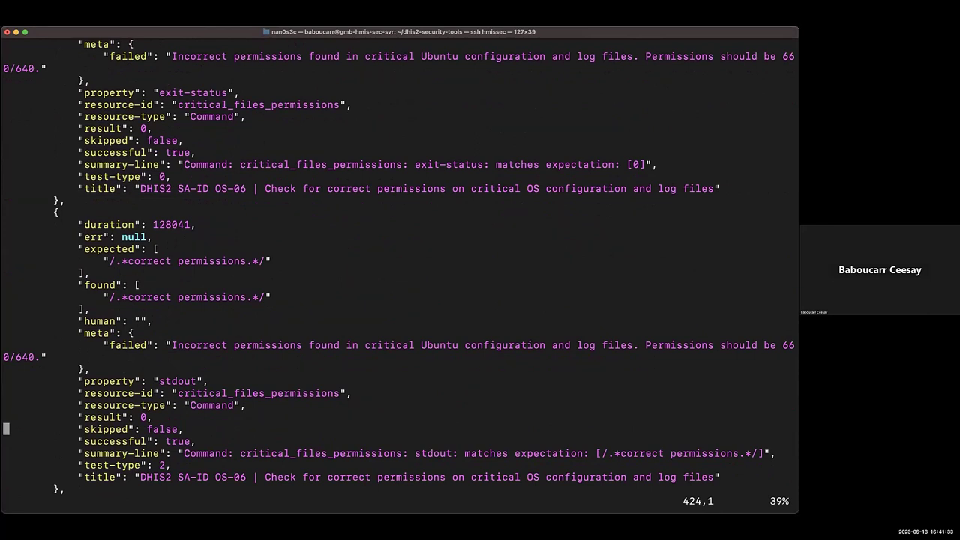
key(Up)
key(Up)
key(Down)
key(Down)
key(Down)
double_click(138, 426)
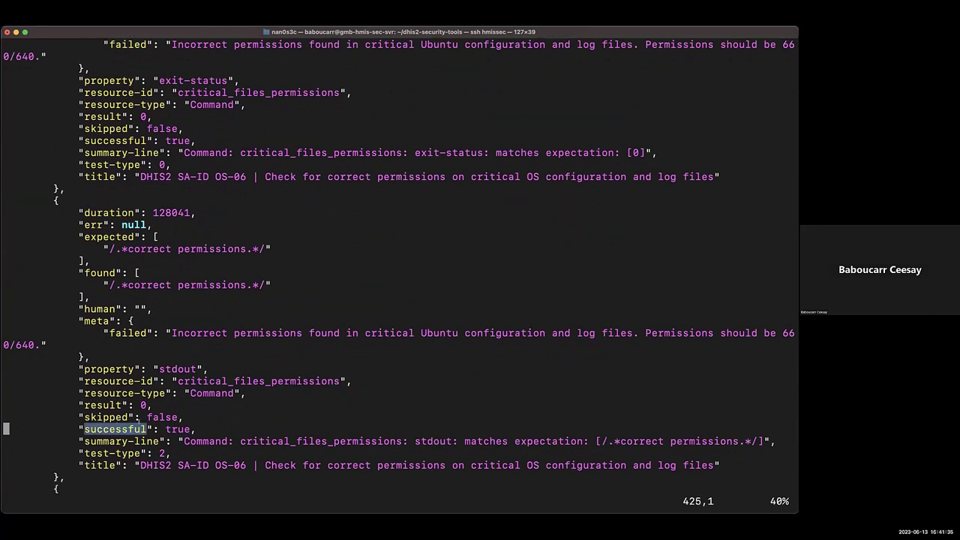
double_click(174, 425)
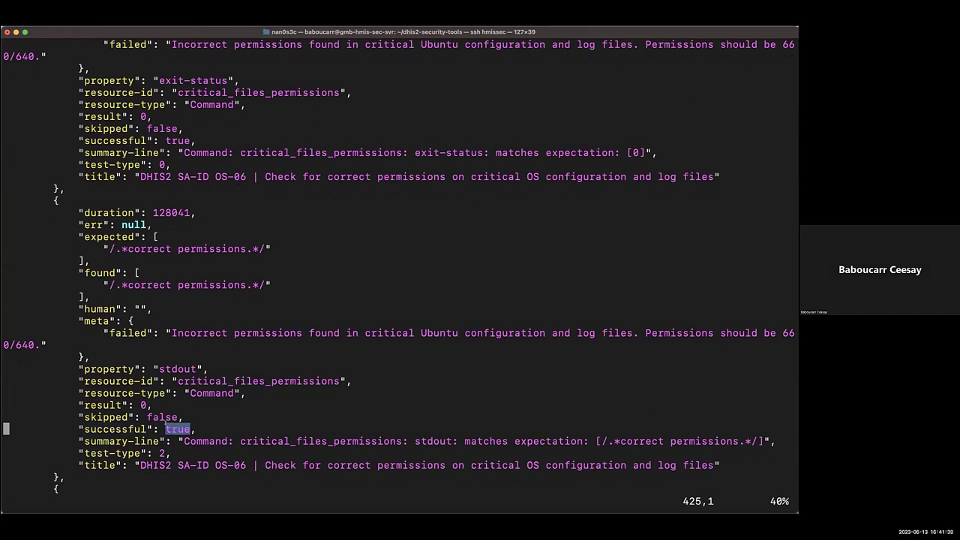
click(165, 423)
Step: Highlight the OS-07 failure's 'false' value and its check_disk_encryption command
scroll(166, 425, down, 9)
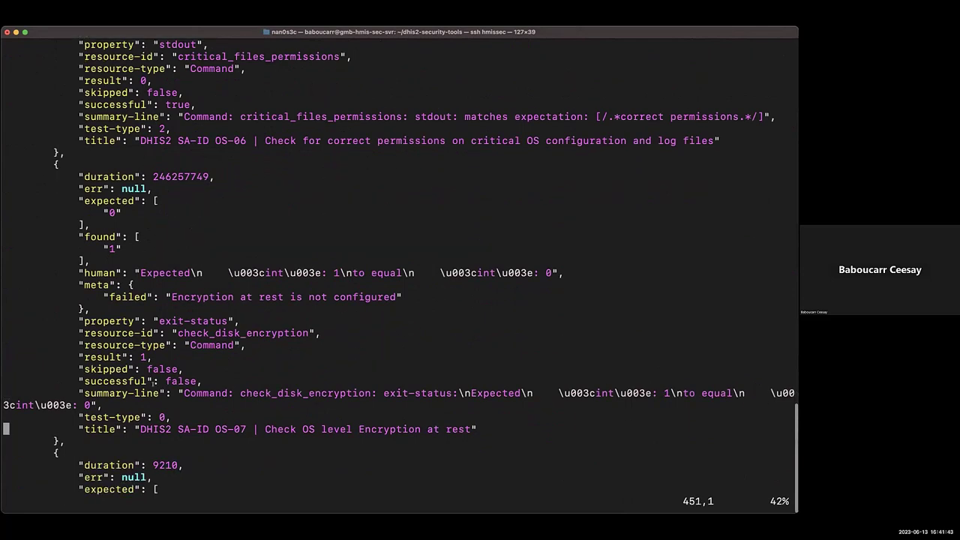
double_click(173, 381)
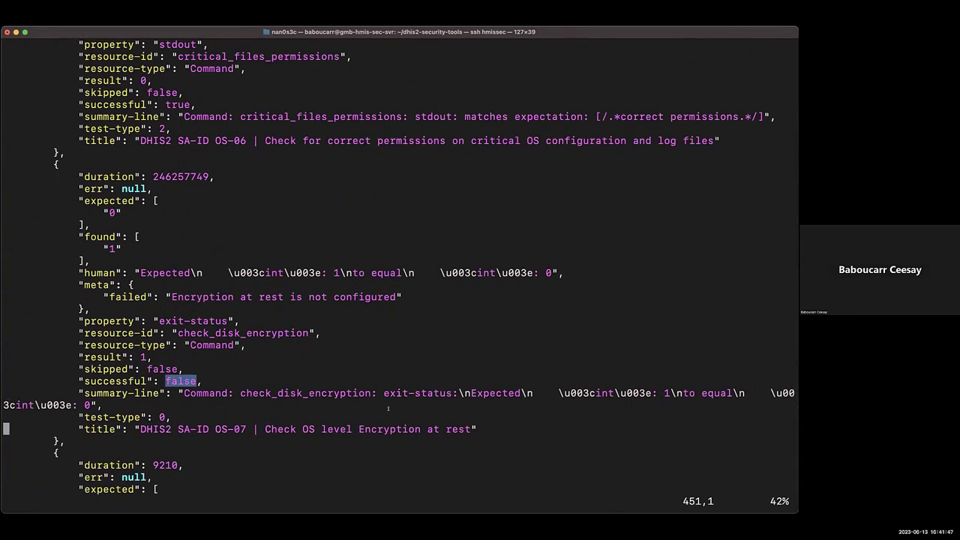
double_click(331, 393)
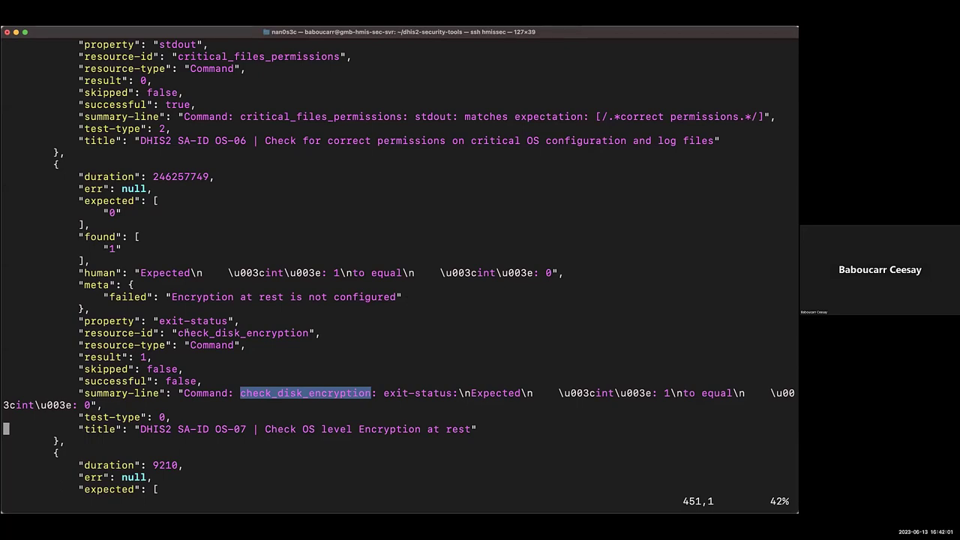
Step: Scroll the JSON report from its 45-test, 20-failed summary back to the OS-12 network-monitoring failure
scroll(399, 272, down, 20)
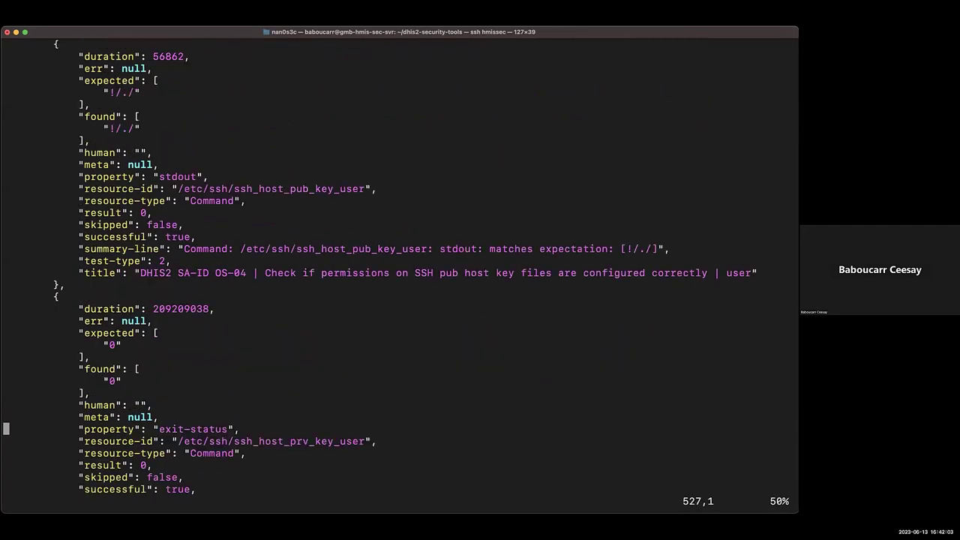
scroll(399, 273, down, 10)
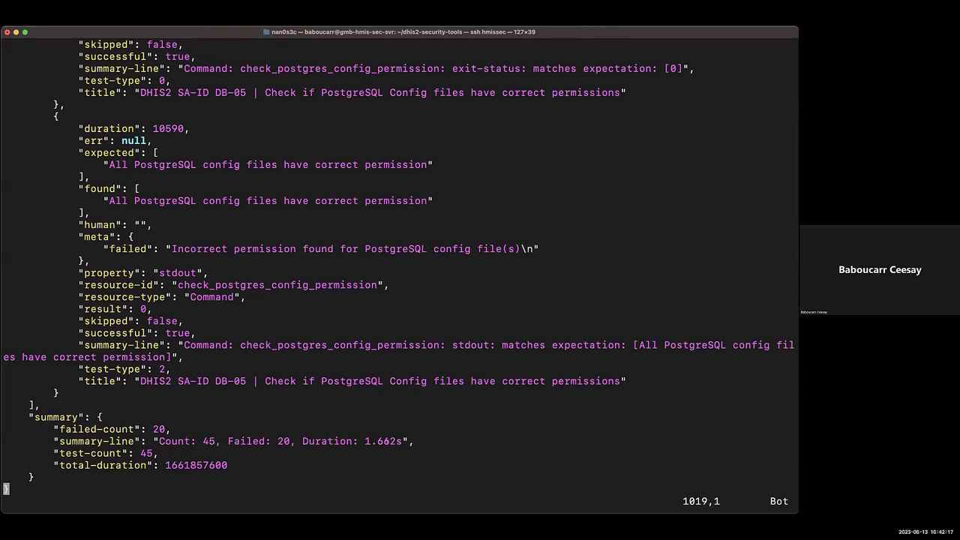
scroll(358, 235, up, 20)
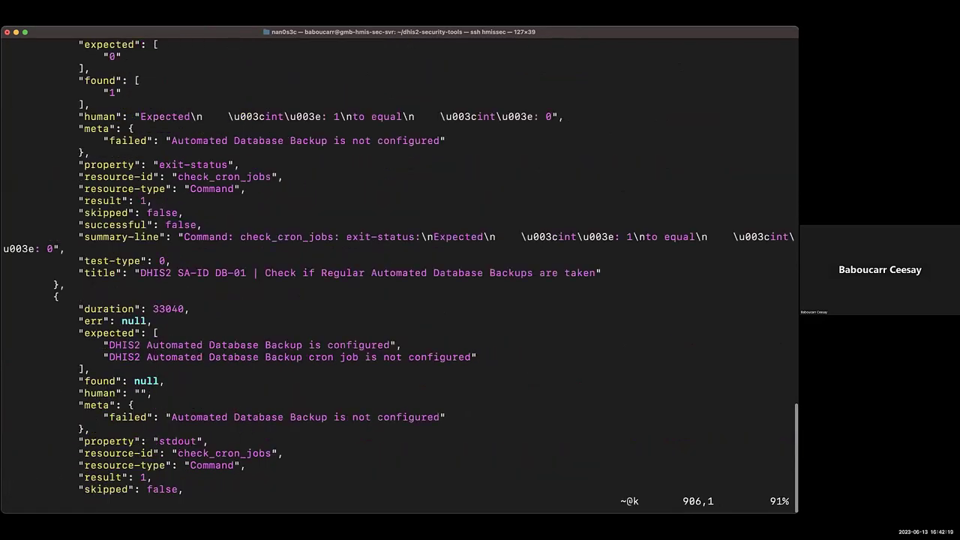
scroll(357, 235, up, 20)
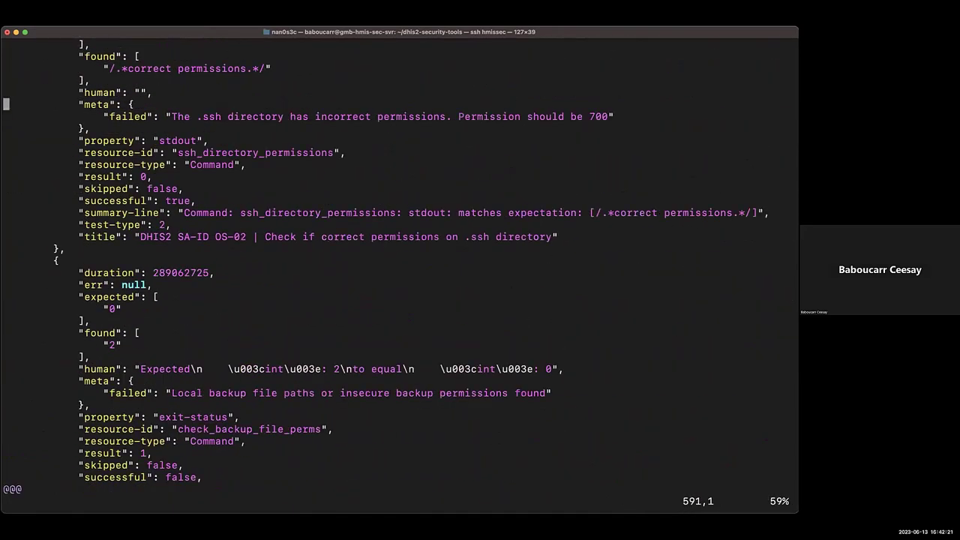
scroll(357, 235, up, 20)
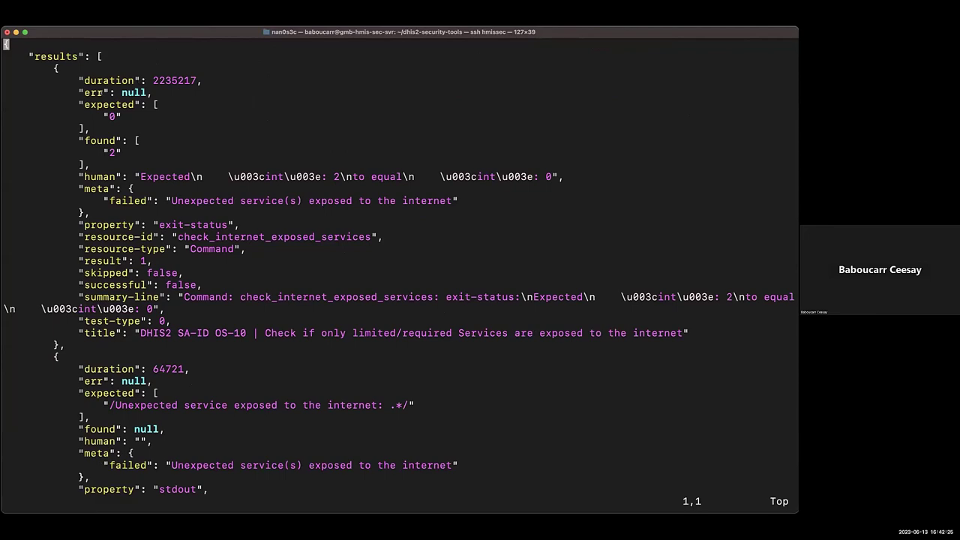
scroll(402, 272, down, 20)
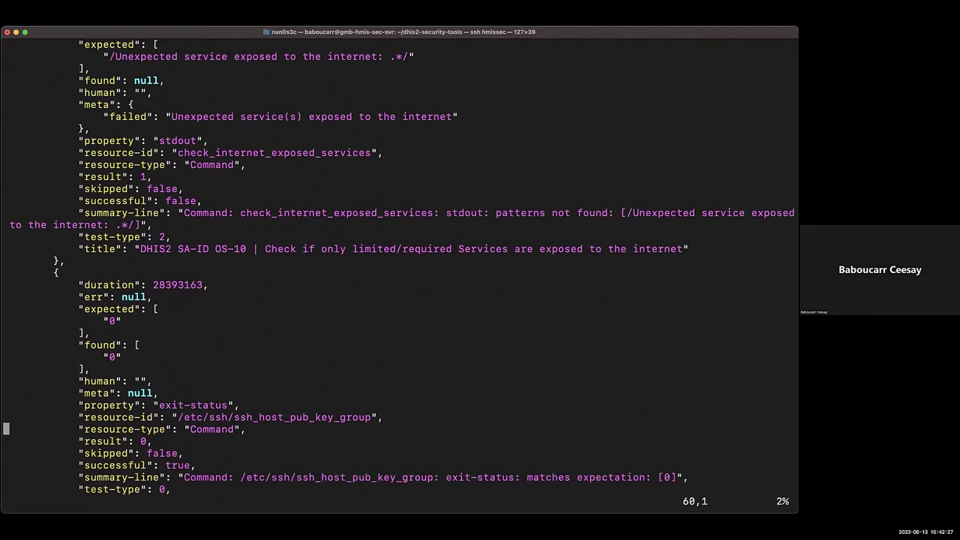
scroll(402, 272, down, 20)
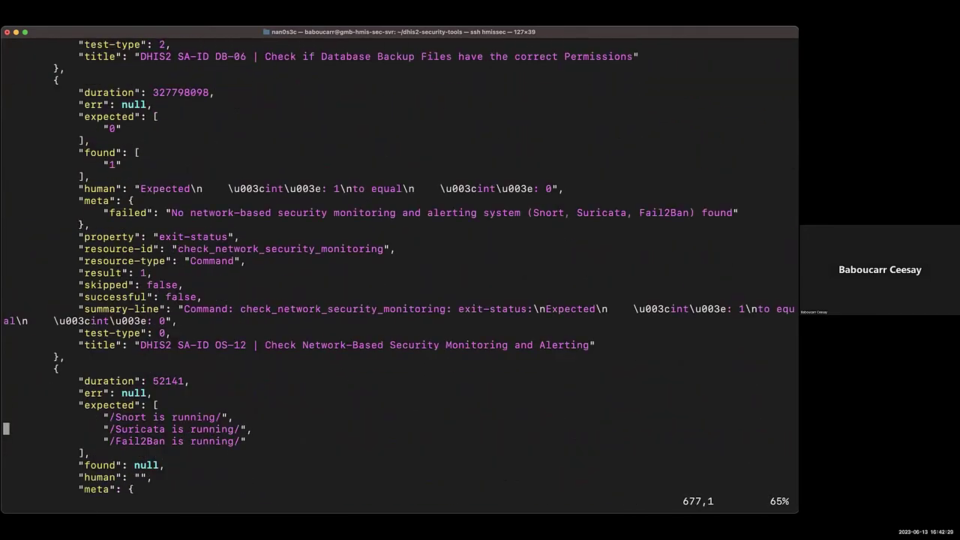
Step: Quit vi with :q, then select and deselect the report path on the earlier vi command line
text(:q)
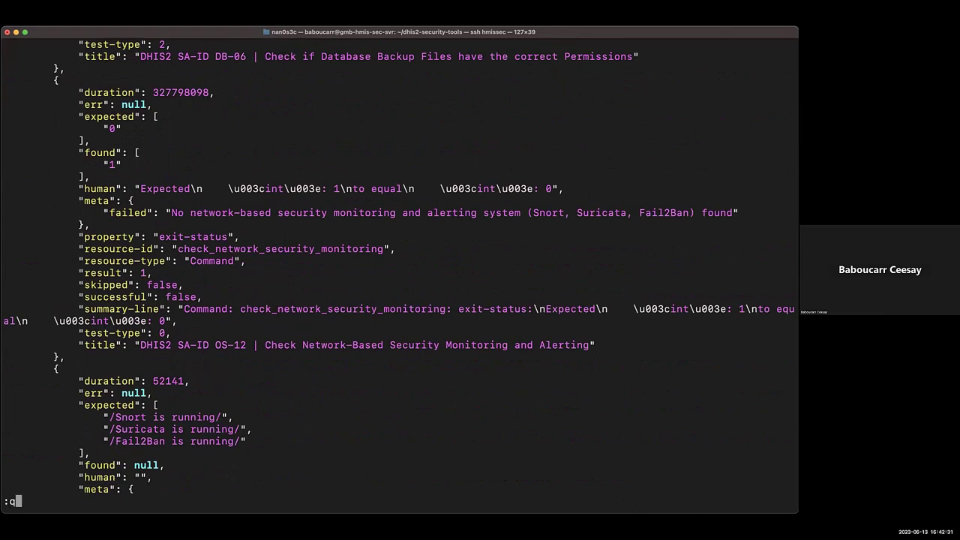
key(Return)
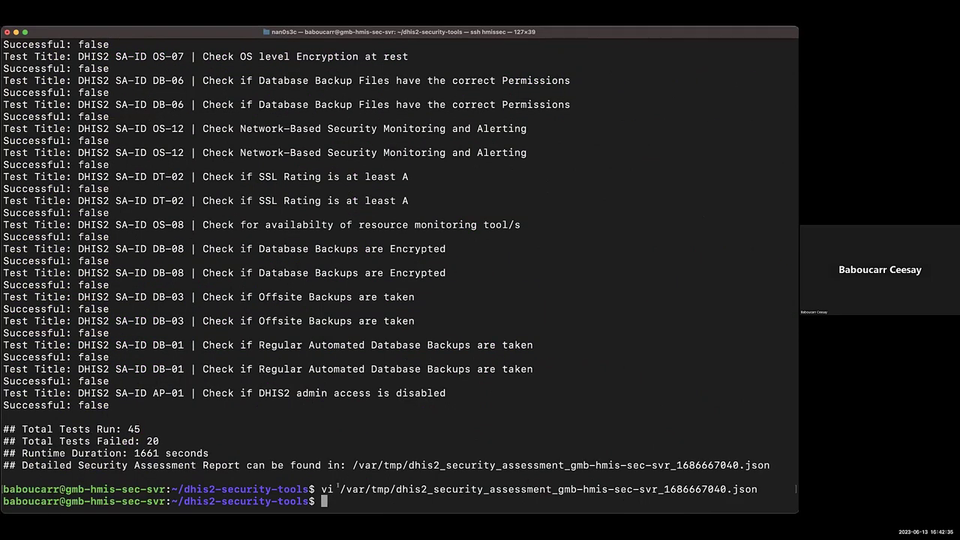
drag(340, 488, 3, 489)
drag(693, 479, 753, 481)
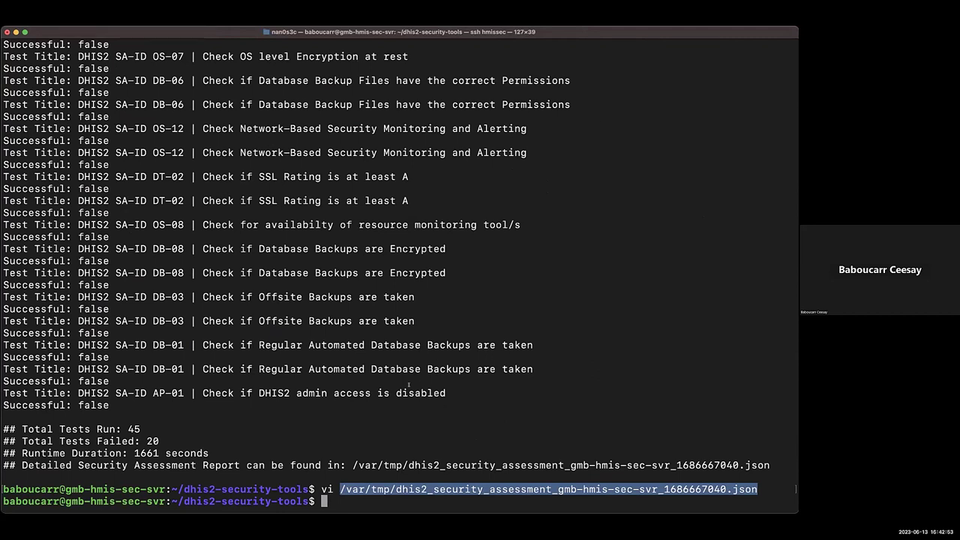
click(343, 492)
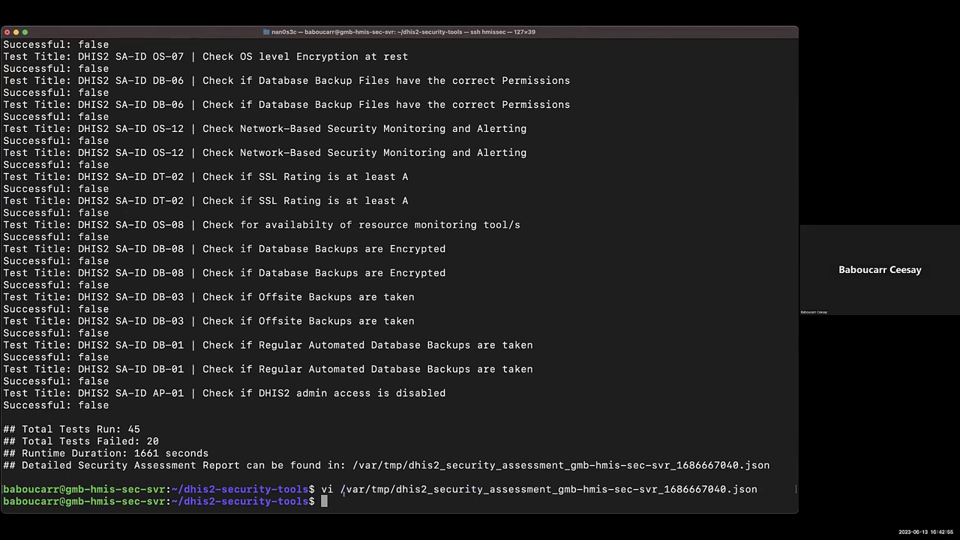